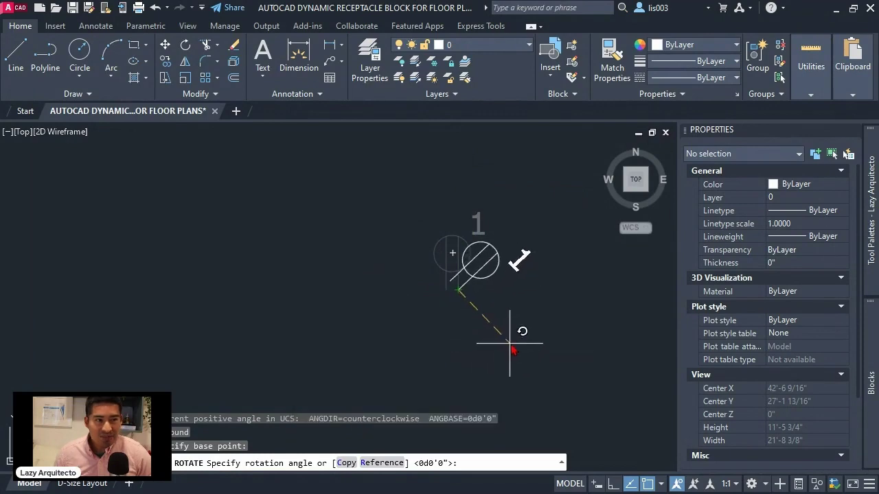
- Cancel the rotation test and erase the loose '1' text beside the receptacle block
{"action": "key", "text": "Escape"}
{"action": "scroll", "coordinate": [502, 227], "scroll_direction": "down", "scroll_amount": 6}
{"action": "middle_click_drag", "start_coordinate": [382, 353], "coordinate": [460, 254]}
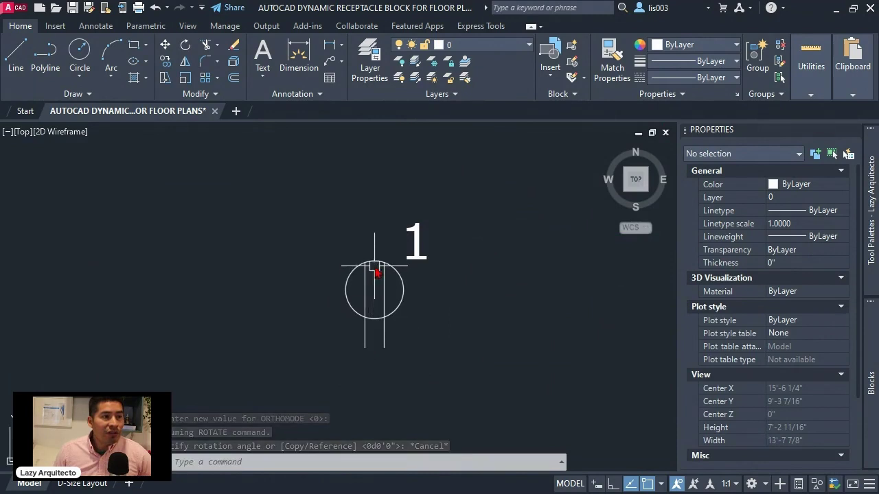
{"action": "left_click", "coordinate": [370, 278]}
{"action": "left_click", "coordinate": [365, 262]}
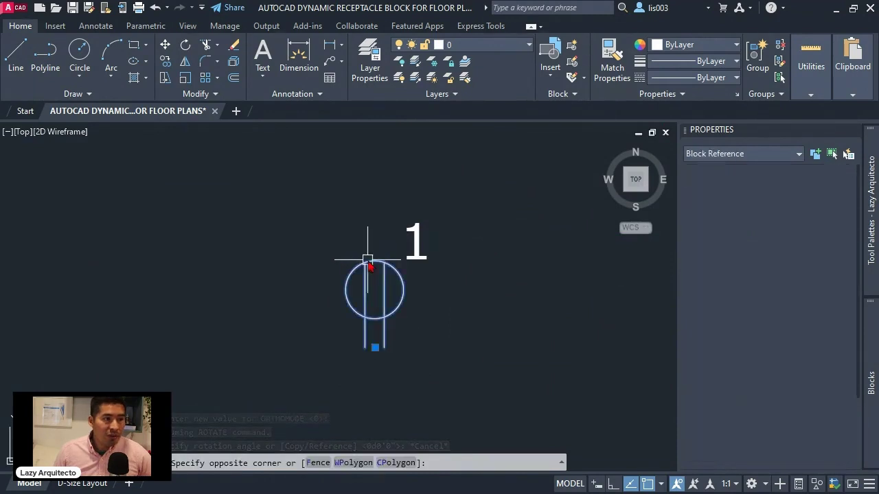
{"action": "key", "text": "Escape"}
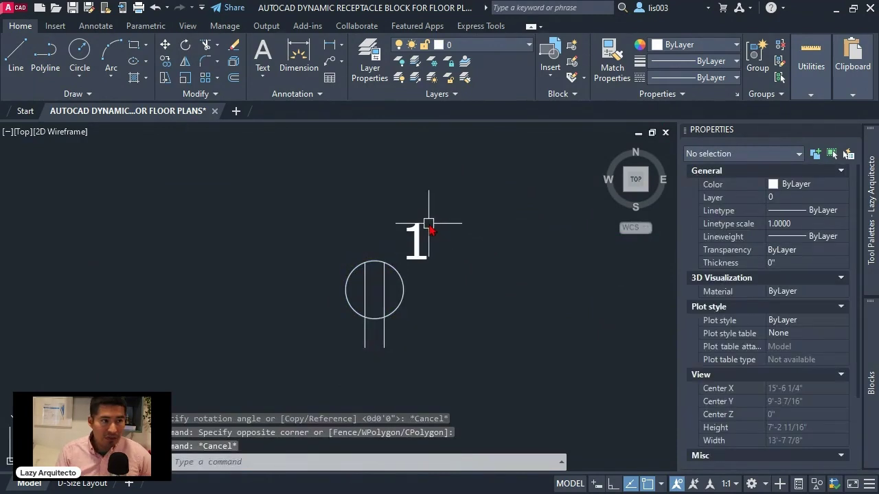
{"action": "left_click", "coordinate": [407, 233]}
{"action": "left_click", "coordinate": [410, 240]}
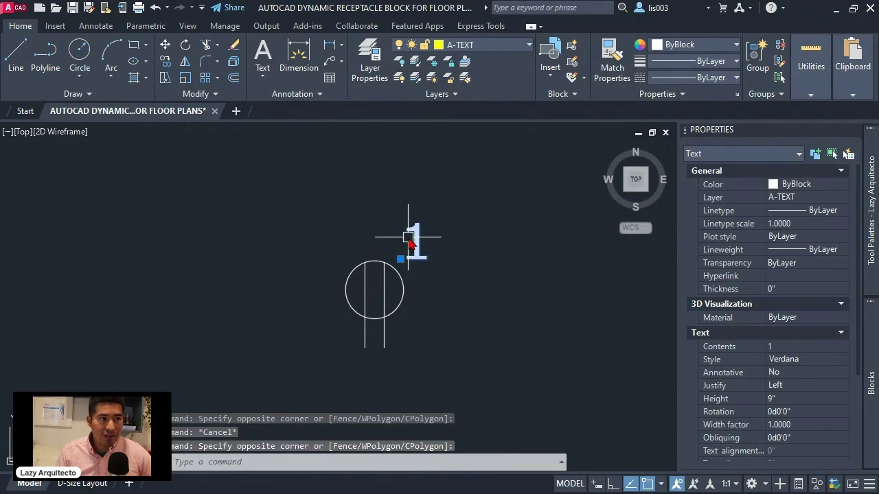
{"action": "key", "text": "Delete"}
{"action": "left_click", "coordinate": [416, 270]}
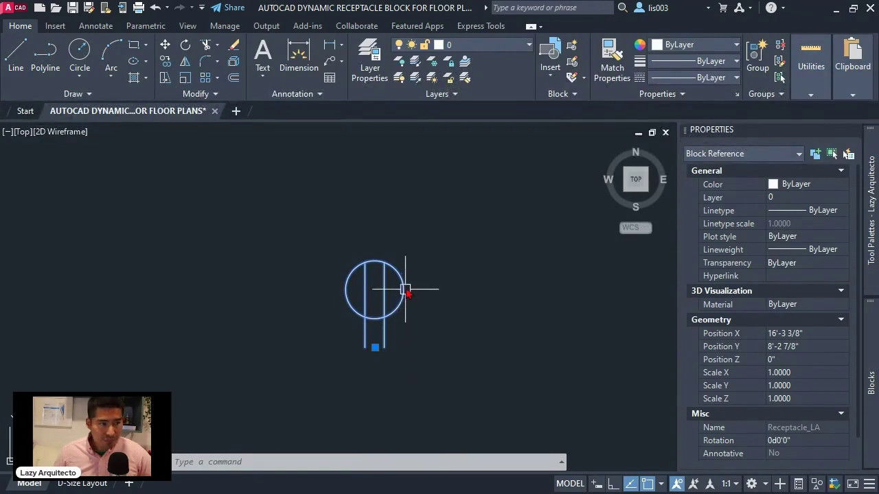
- Open the Receptacle_LA block definition in the Block Editor
{"action": "double_click", "coordinate": [392, 318]}
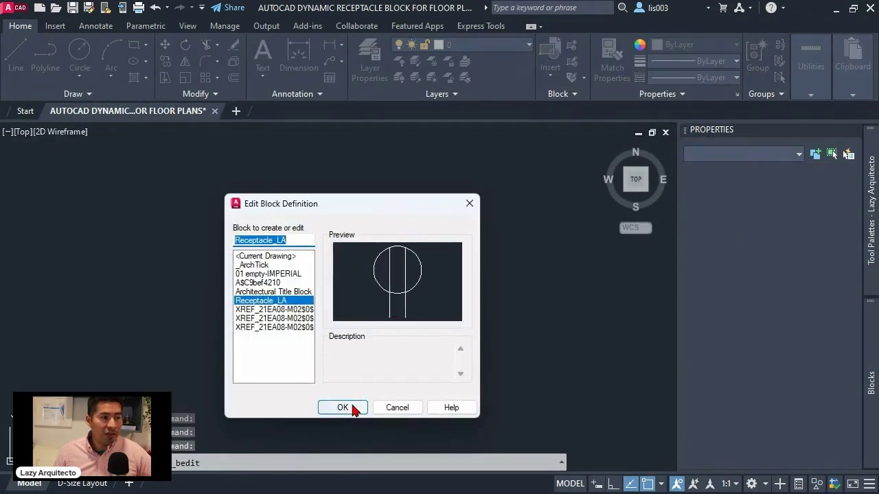
{"action": "left_click", "coordinate": [342, 408]}
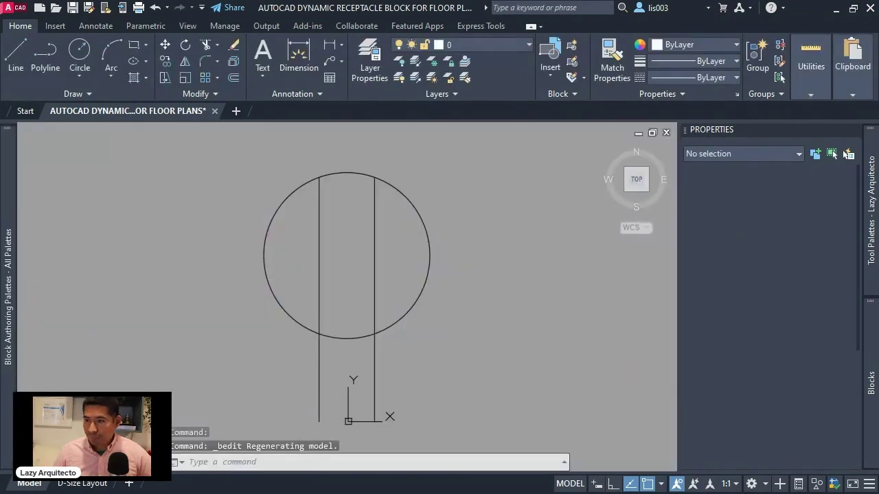
{"action": "key", "text": "Escape"}
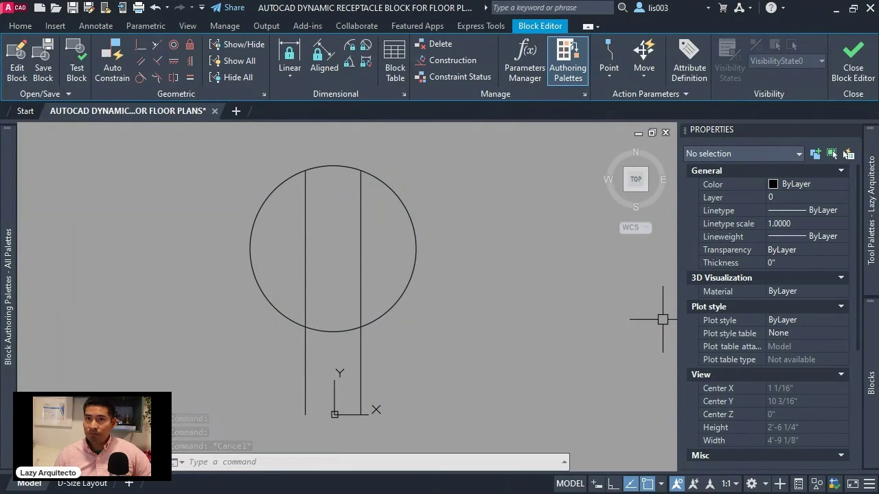
{"action": "left_click", "coordinate": [522, 292]}
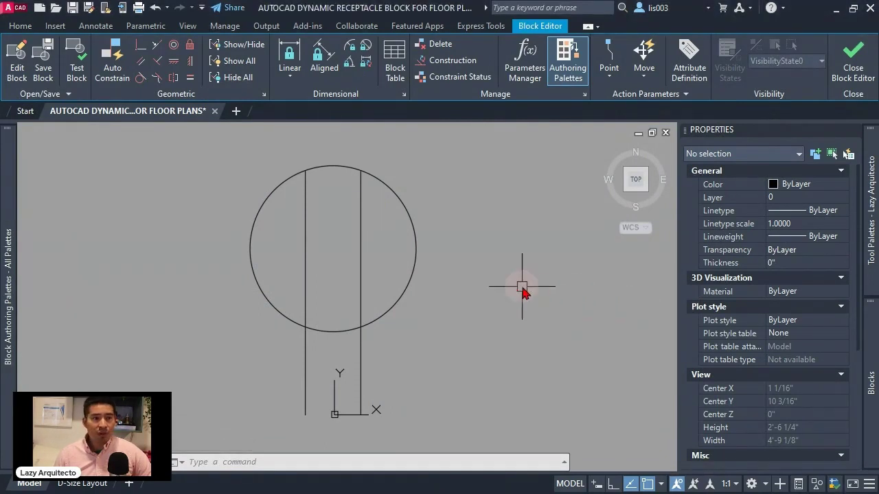
{"action": "middle_click_drag", "start_coordinate": [522, 292], "coordinate": [516, 316]}
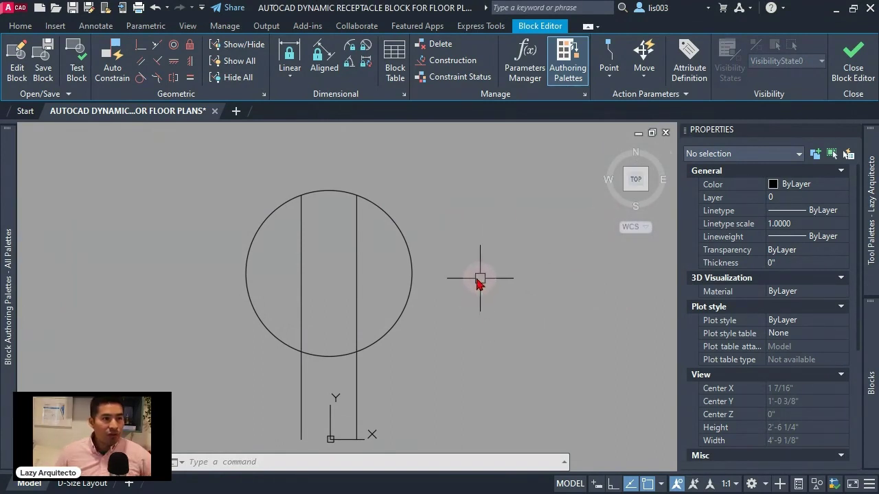
- Start the ATT command to define a new attribute
{"action": "type", "text": "aa"}
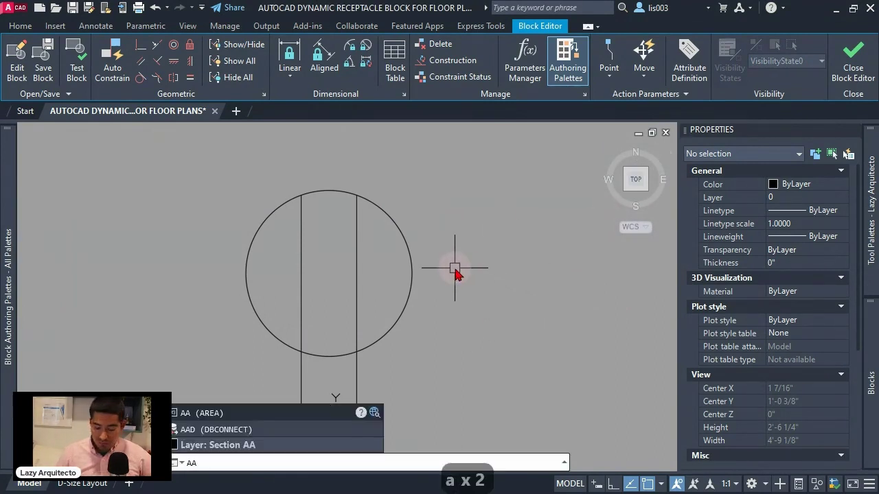
{"action": "key", "text": "Escape"}
{"action": "type", "text": "att"}
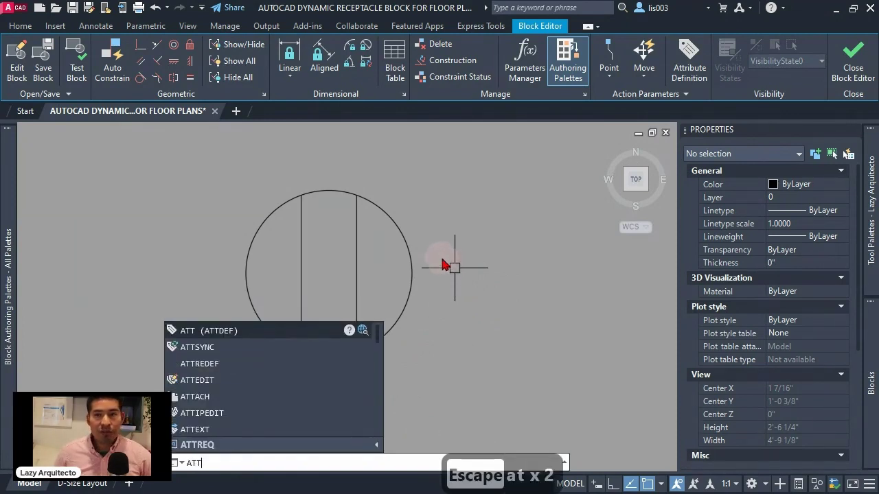
{"action": "key", "text": "Return"}
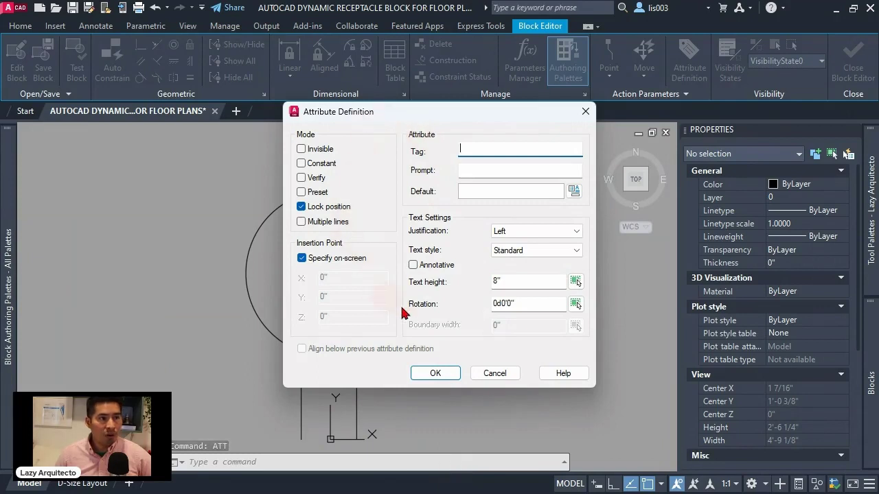
- Define attribute tag TYP, prompt 'TYPE?', default 1, Middle center justification, 8" height
{"action": "type", "text": "typ"}
{"action": "key", "text": "BackSpace"}
{"action": "key", "text": "BackSpace"}
{"action": "key", "text": "BackSpace"}
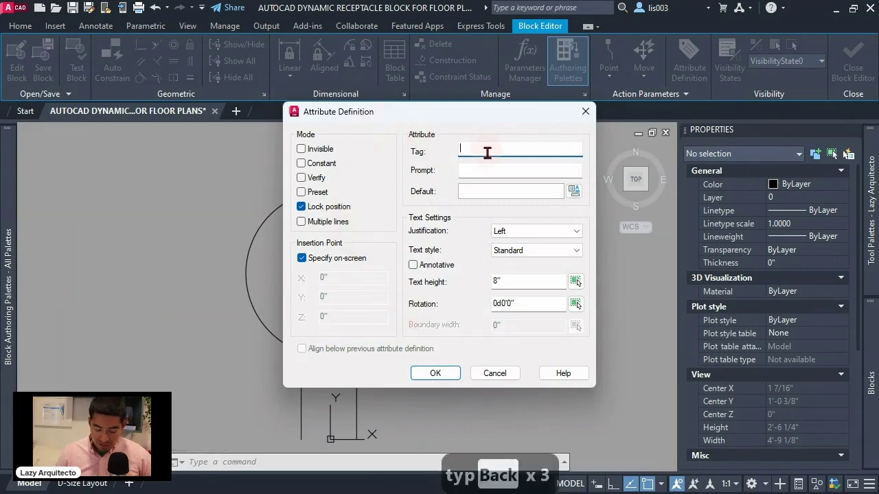
{"action": "key", "text": "Caps_Lock"}
{"action": "type", "text": "TYP"}
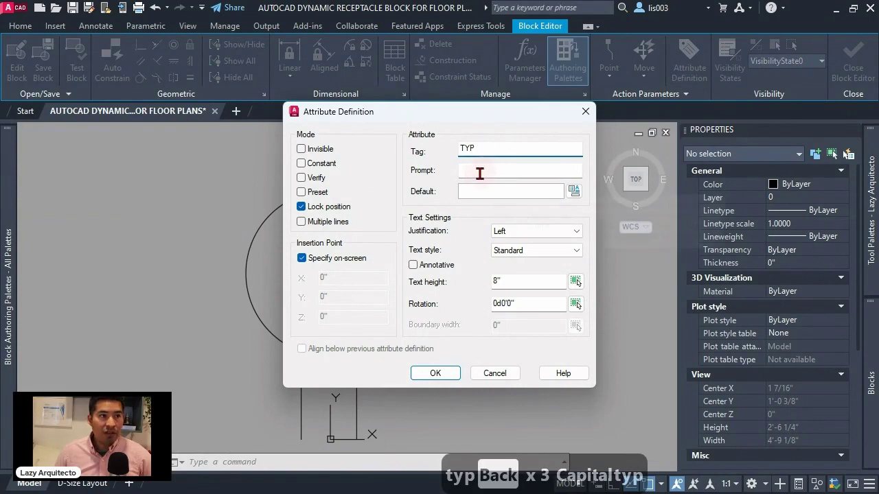
{"action": "left_click", "coordinate": [475, 172]}
{"action": "type", "text": "TYPE?"}
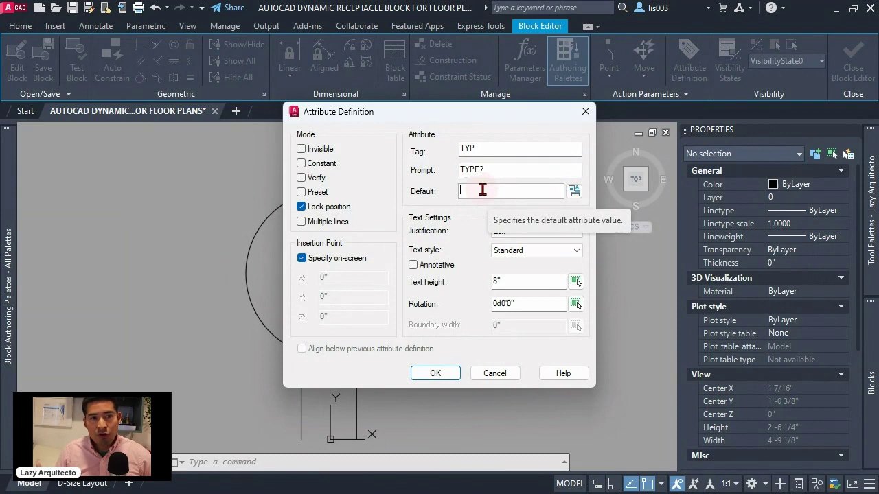
{"action": "type", "text": "1"}
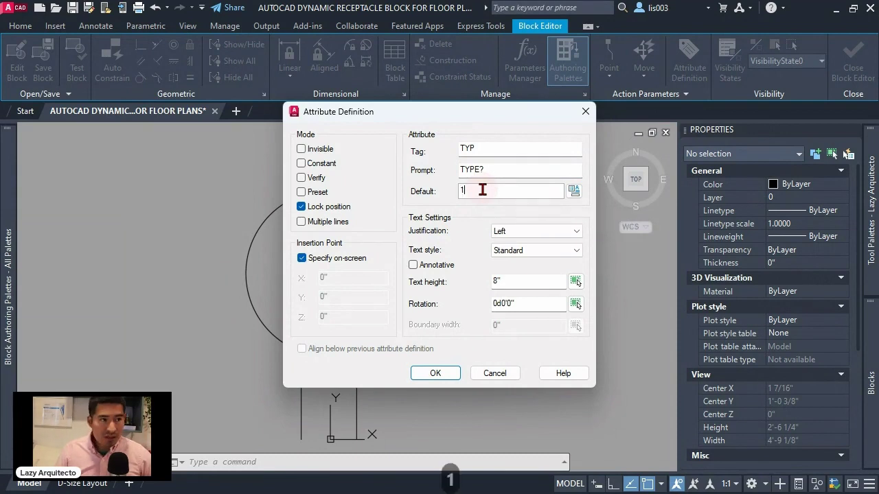
{"action": "left_click", "coordinate": [506, 232]}
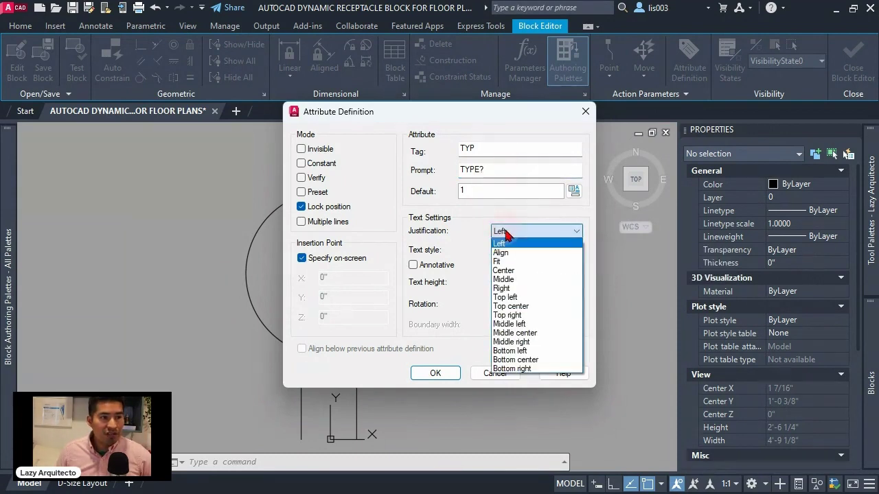
{"action": "left_click", "coordinate": [539, 334]}
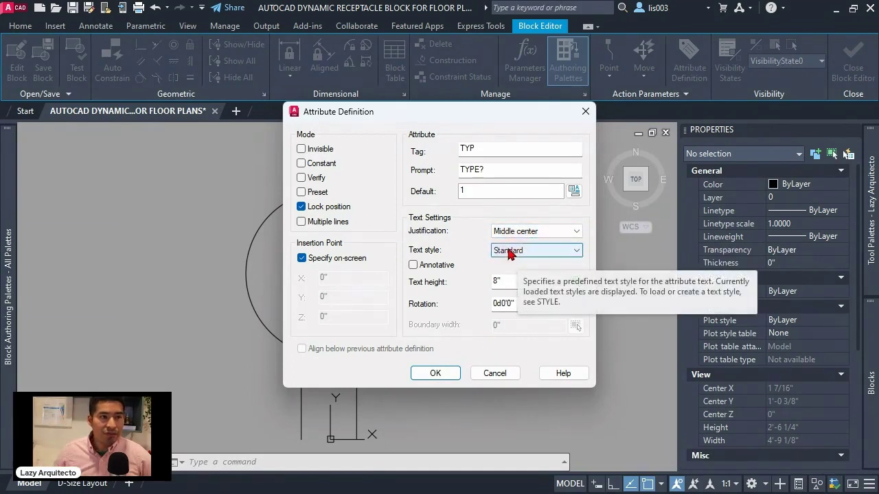
{"action": "left_click", "coordinate": [503, 280]}
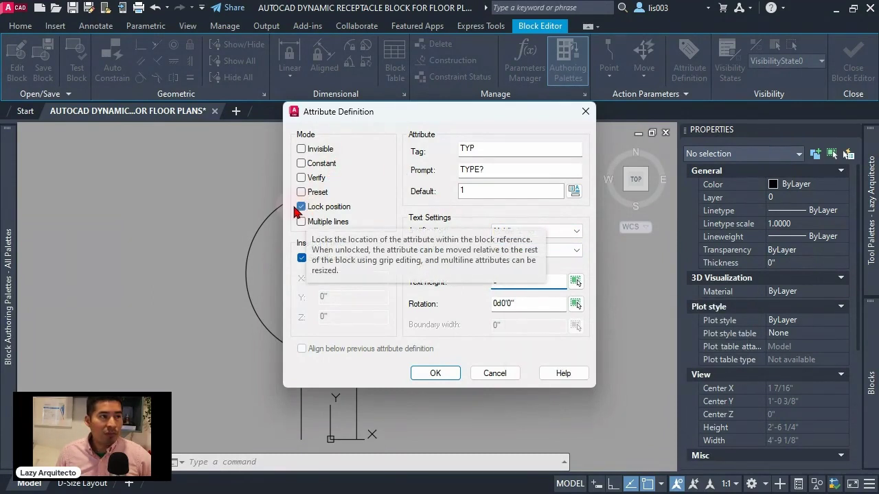
{"action": "left_click", "coordinate": [435, 373]}
{"action": "scroll", "coordinate": [435, 353], "scroll_direction": "down", "scroll_amount": 2}
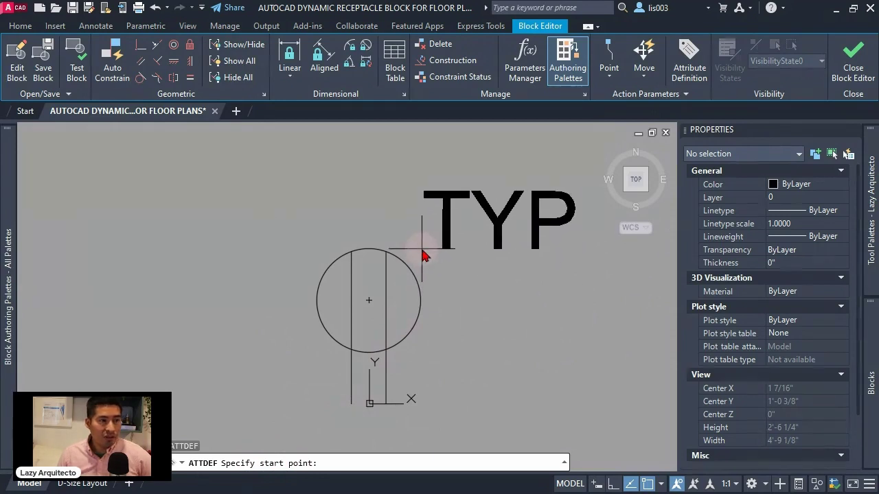
- Place the TYP attribute and position it centred just above the receptacle circle
{"action": "scroll", "coordinate": [420, 247], "scroll_direction": "up", "scroll_amount": 2}
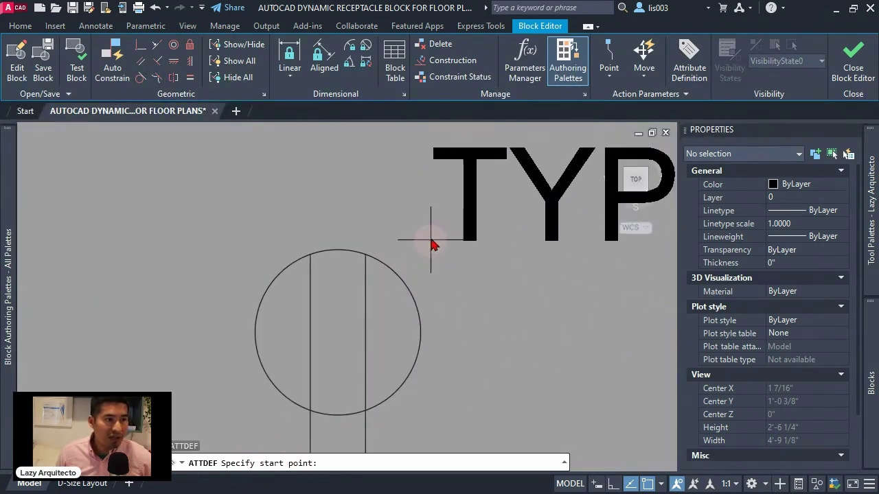
{"action": "left_click", "coordinate": [449, 217]}
{"action": "scroll", "coordinate": [453, 223], "scroll_direction": "down", "scroll_amount": 2}
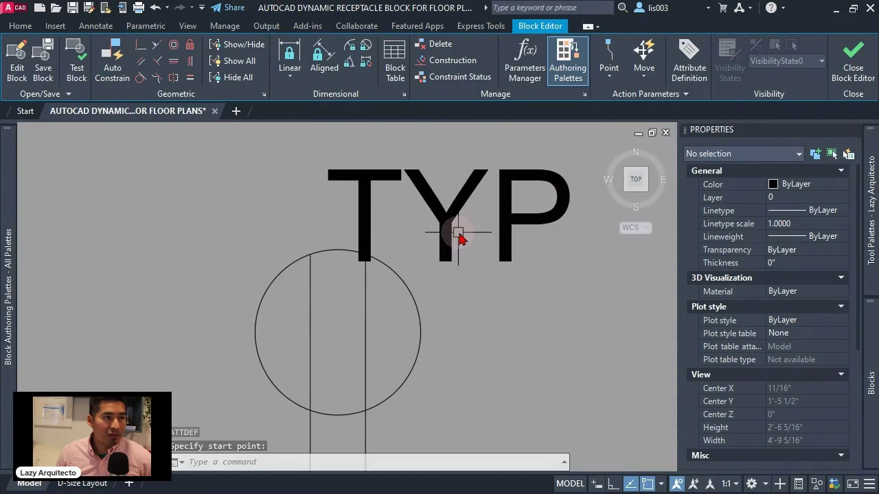
{"action": "scroll", "coordinate": [451, 268], "scroll_direction": "down", "scroll_amount": 1}
{"action": "scroll", "coordinate": [424, 253], "scroll_direction": "up", "scroll_amount": 2}
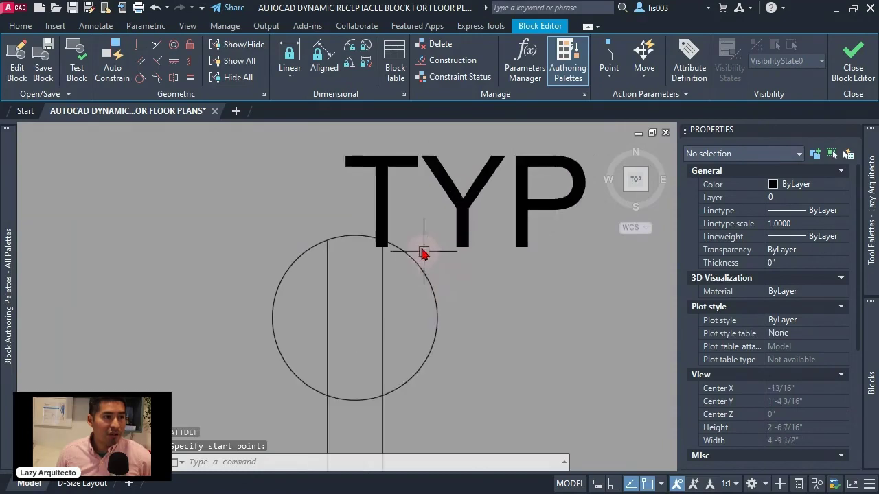
{"action": "left_click", "coordinate": [451, 205]}
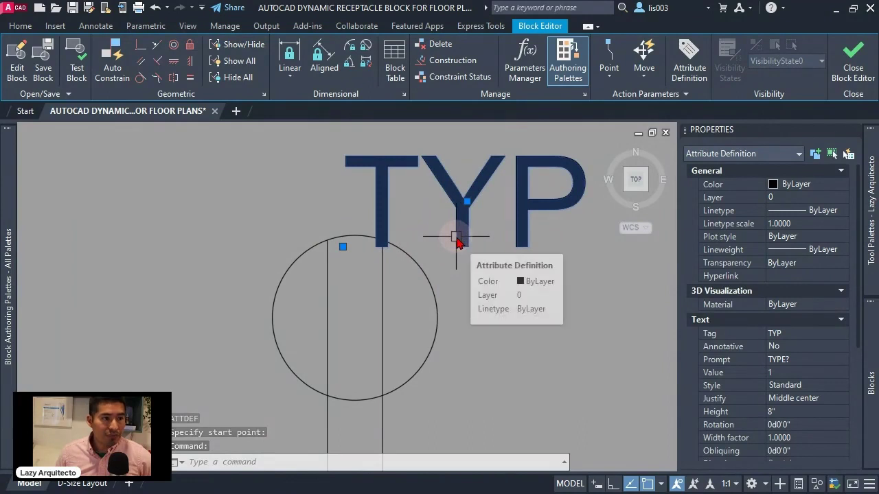
{"action": "mouse_move", "coordinate": [457, 240]}
{"action": "left_mouse_down"}
{"action": "mouse_move", "coordinate": [480, 220]}
{"action": "mouse_move", "coordinate": [485, 238]}
{"action": "mouse_move", "coordinate": [463, 237]}
{"action": "mouse_move", "coordinate": [466, 248]}
{"action": "left_mouse_up"}
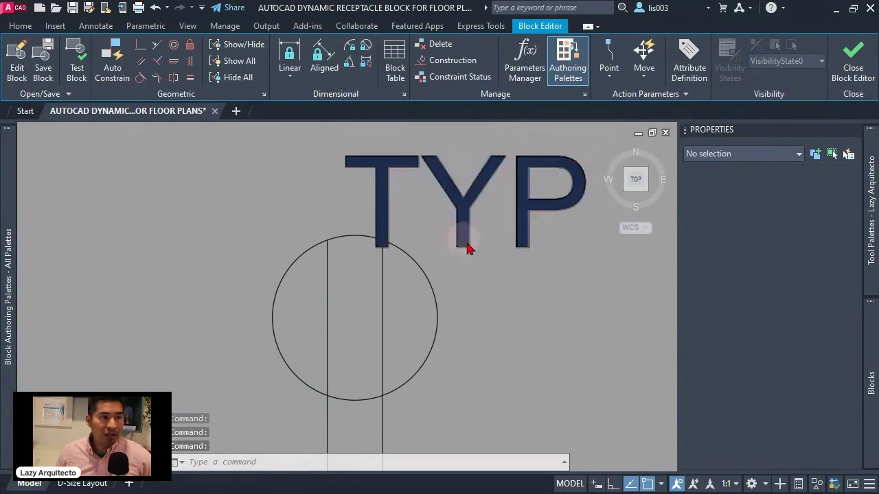
{"action": "scroll", "coordinate": [481, 281], "scroll_direction": "down", "scroll_amount": 2}
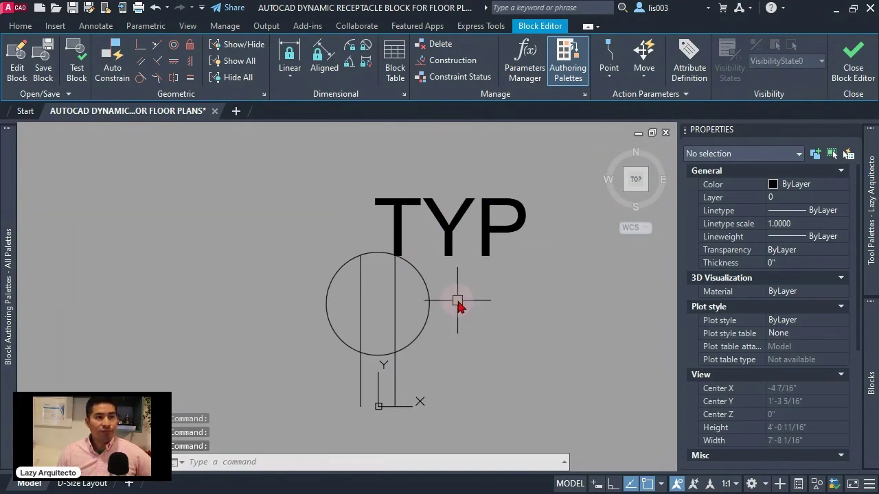
{"action": "left_click", "coordinate": [454, 251]}
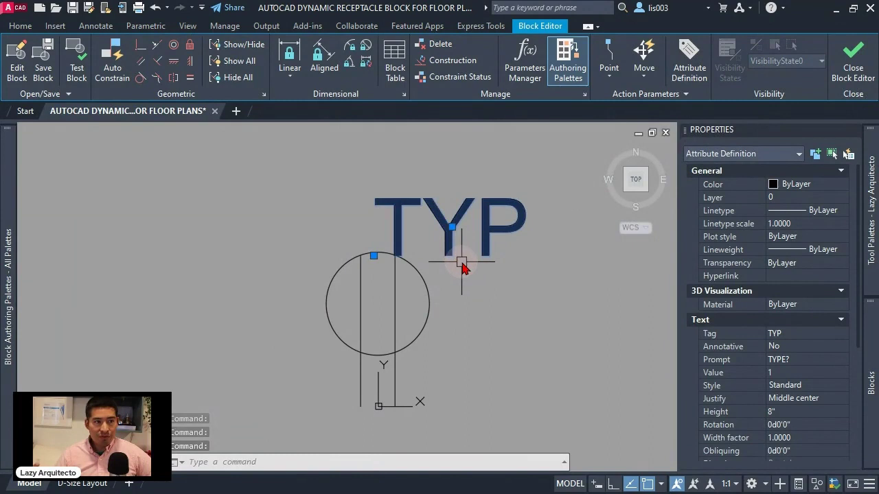
{"action": "key", "text": "Escape"}
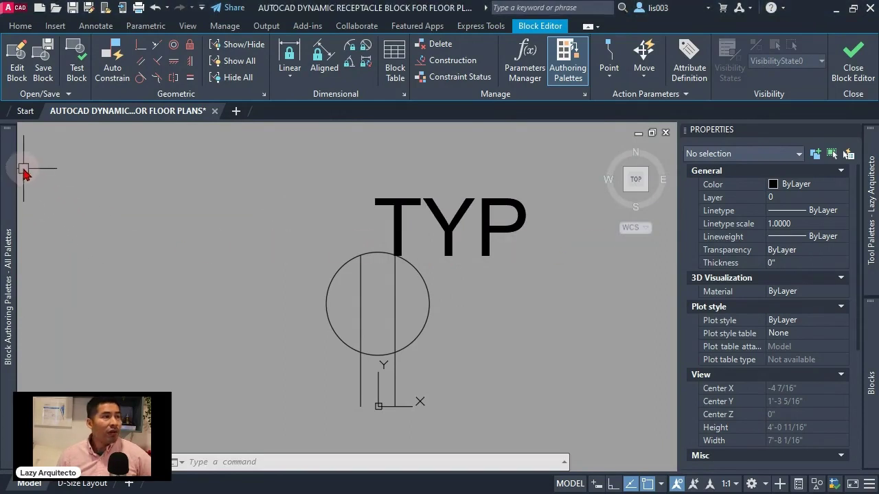
- Add a Position1 point parameter at the TYP insertion point, with its label beside the text
{"action": "mouse_move", "coordinate": [17, 170]}
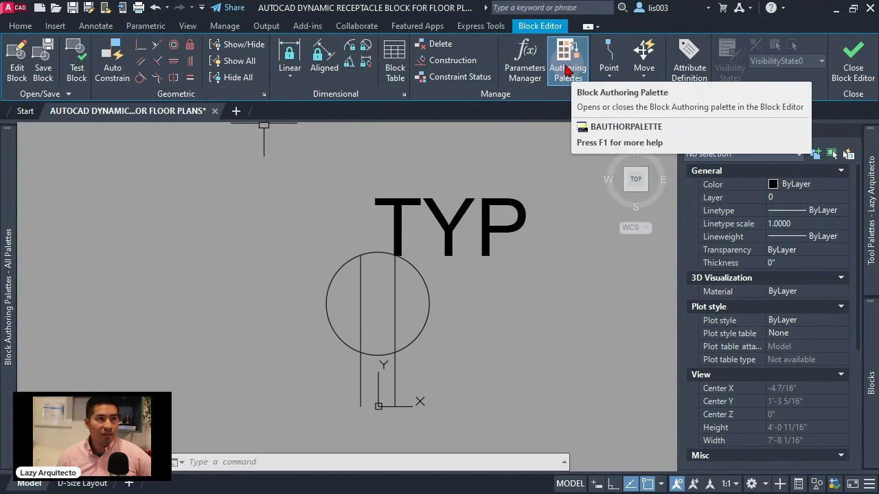
{"action": "mouse_move", "coordinate": [12, 274]}
{"action": "left_click", "coordinate": [169, 158]}
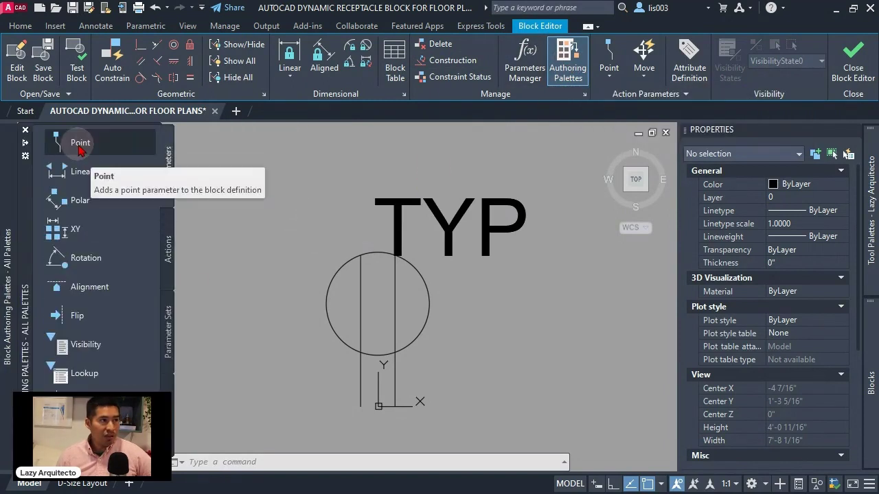
{"action": "left_click", "coordinate": [80, 145]}
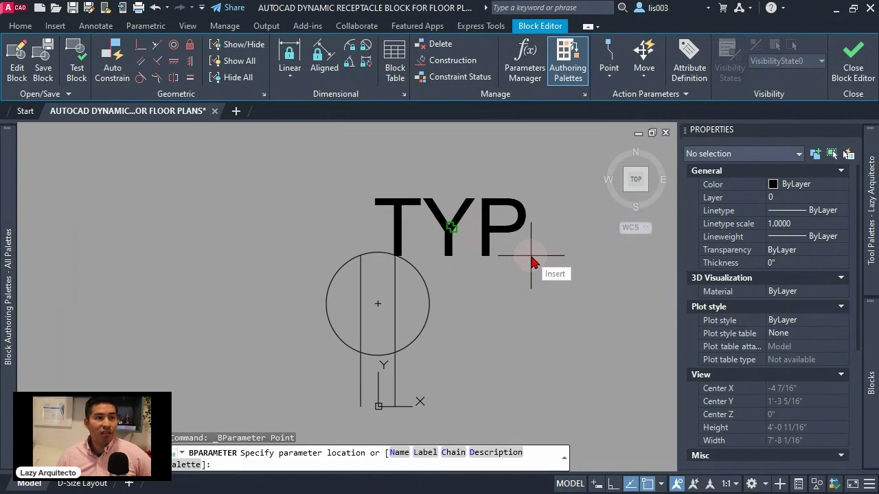
{"action": "left_click", "coordinate": [530, 256]}
{"action": "scroll", "coordinate": [529, 255], "scroll_direction": "down", "scroll_amount": 2}
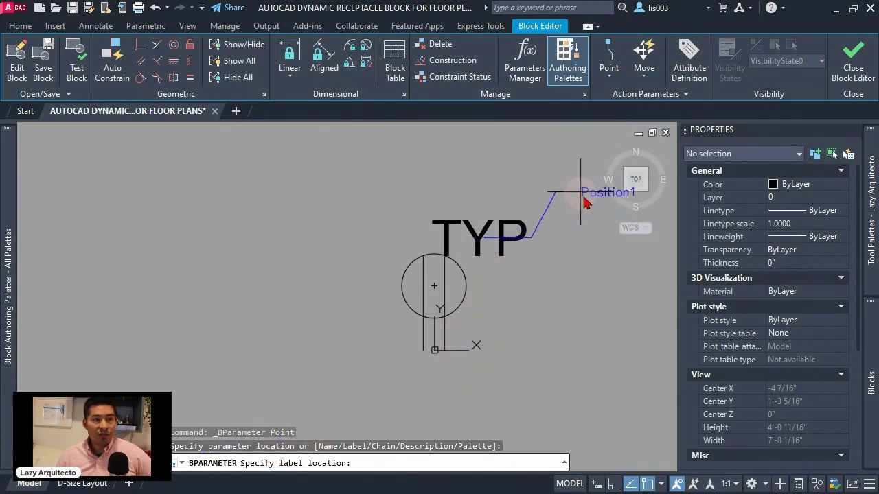
{"action": "left_click", "coordinate": [584, 202]}
{"action": "middle_click_drag", "start_coordinate": [516, 319], "coordinate": [450, 327]}
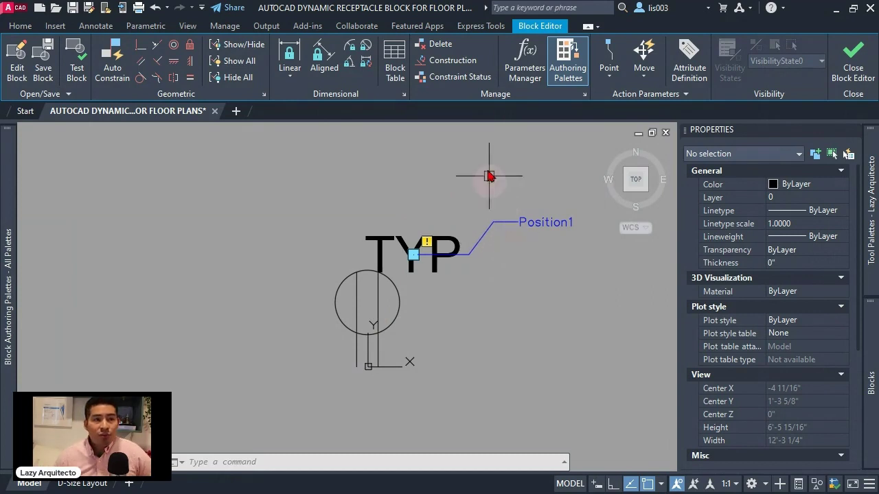
- Set Position1's Chain Actions to Yes and Number of Grips to 0 in Properties
{"action": "left_click", "coordinate": [542, 261]}
{"action": "key", "text": "Escape"}
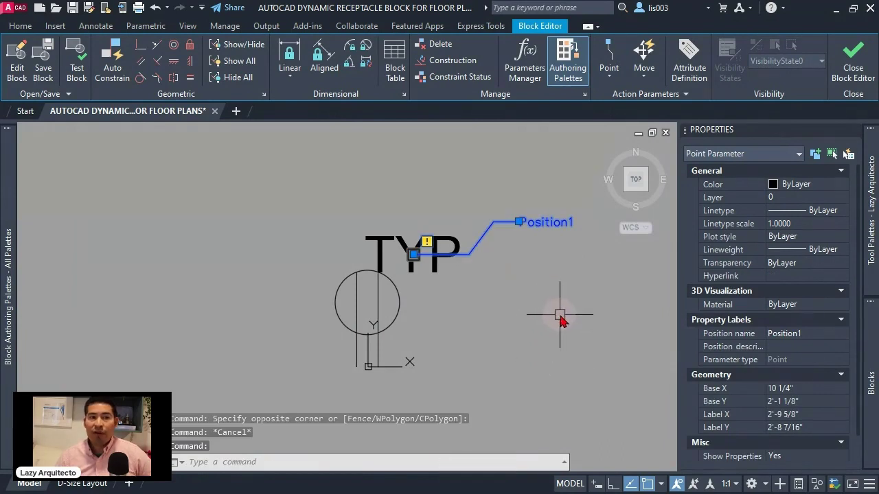
{"action": "scroll", "coordinate": [790, 302], "scroll_direction": "down", "scroll_amount": 3}
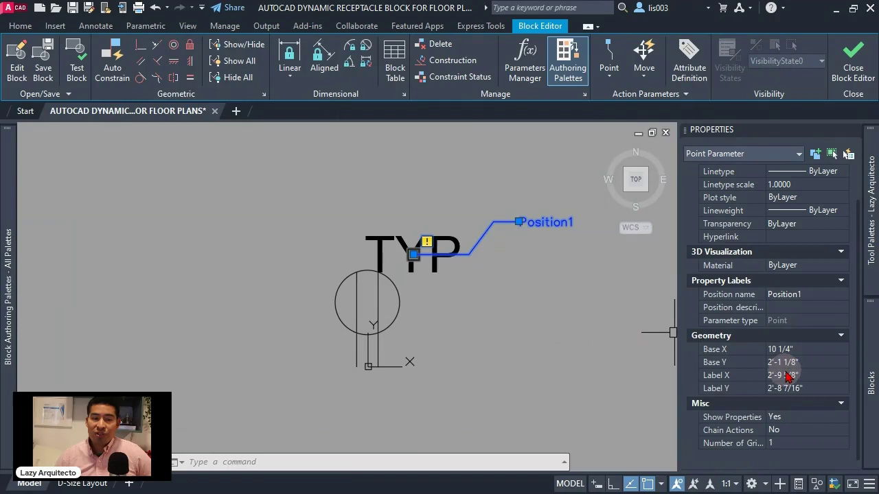
{"action": "left_click", "coordinate": [784, 433]}
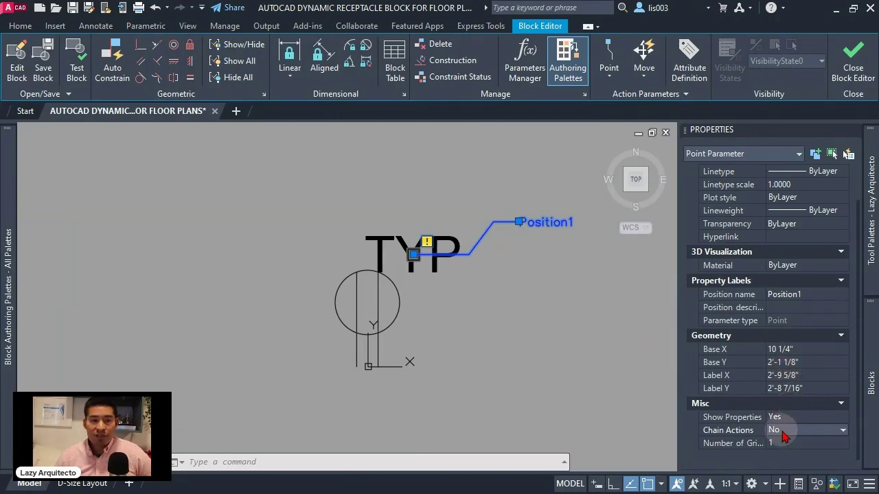
{"action": "left_click", "coordinate": [783, 436]}
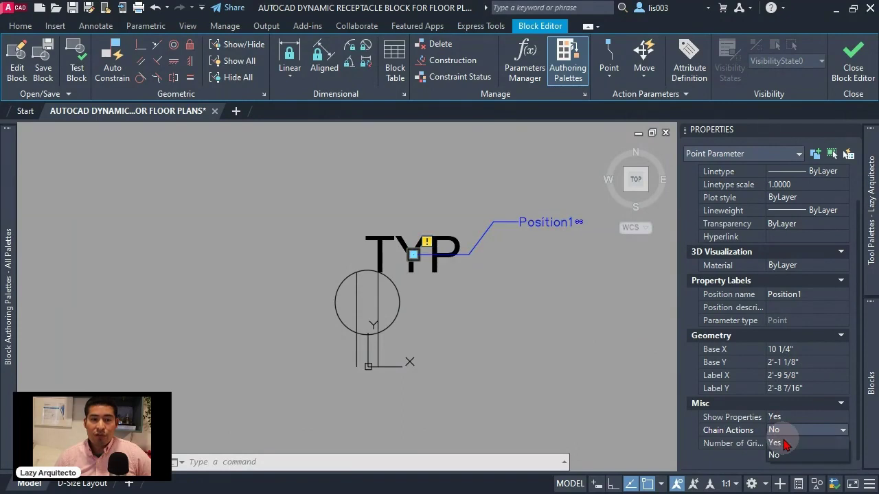
{"action": "left_click", "coordinate": [783, 444]}
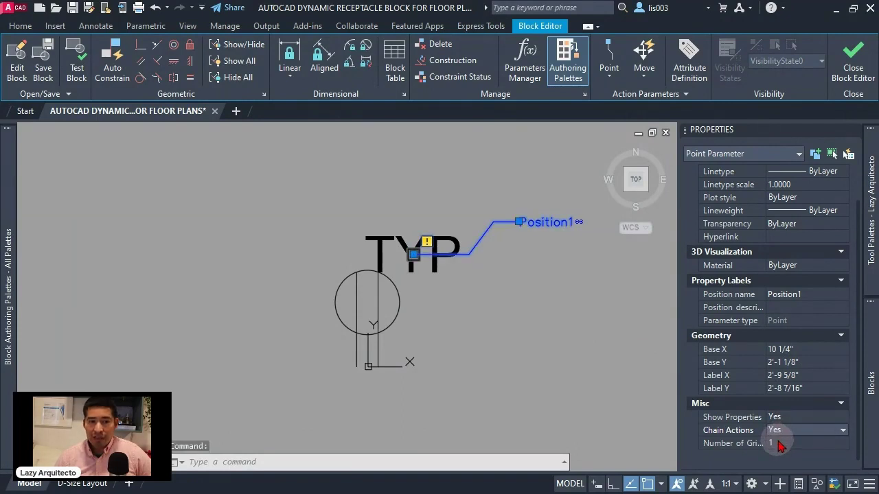
{"action": "left_click", "coordinate": [780, 444]}
{"action": "left_click", "coordinate": [780, 444]}
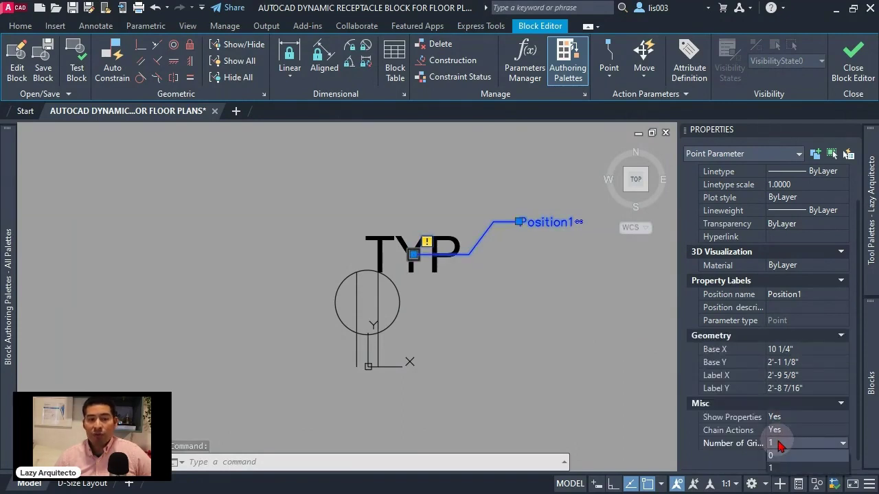
{"action": "left_click", "coordinate": [773, 455]}
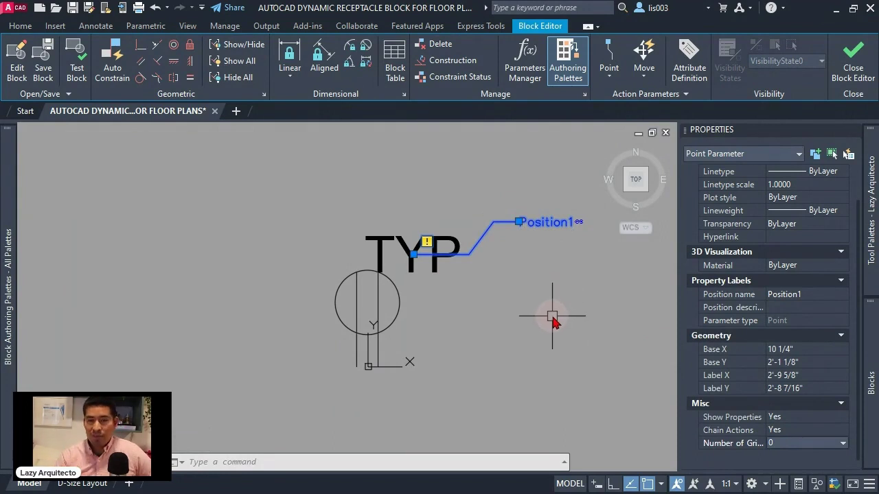
- Attach a Move action to Position1 with the TYP attribute as its object
{"action": "key", "text": "Escape"}
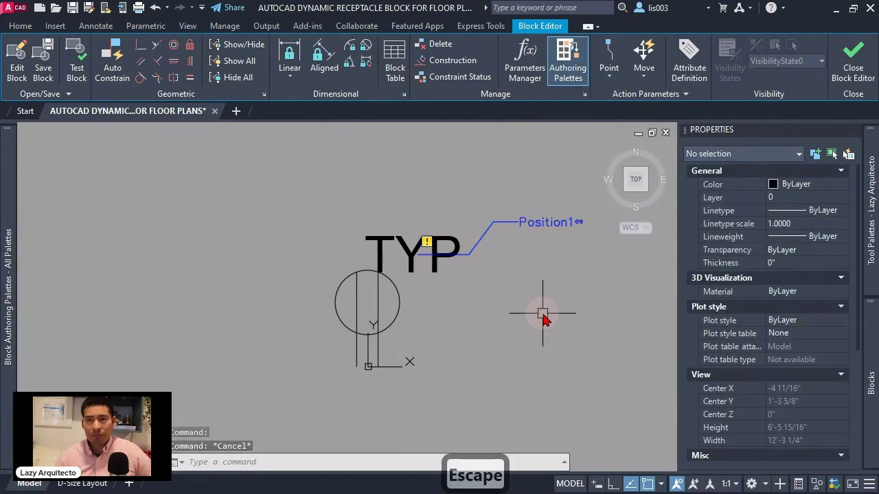
{"action": "mouse_move", "coordinate": [8, 213]}
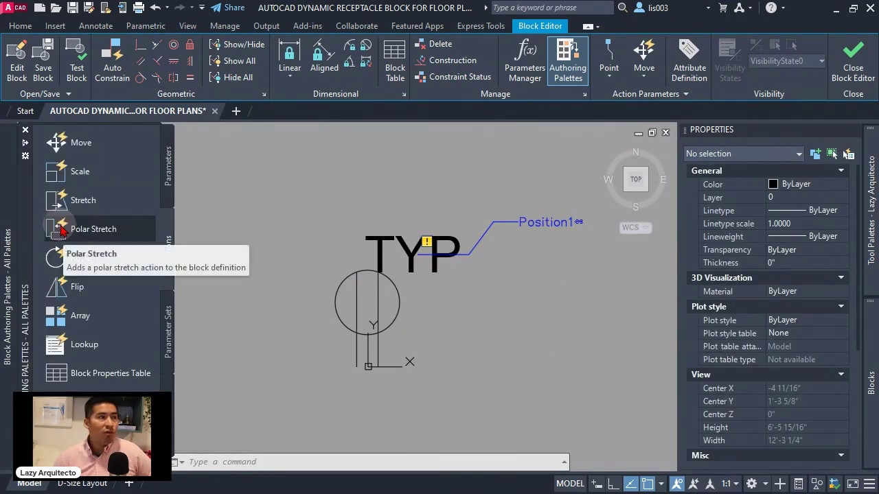
{"action": "left_click", "coordinate": [78, 145]}
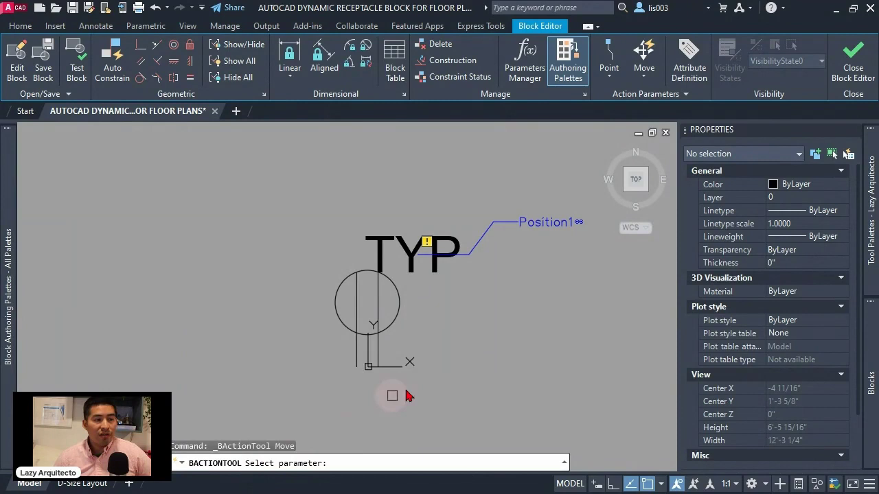
{"action": "left_click", "coordinate": [524, 224]}
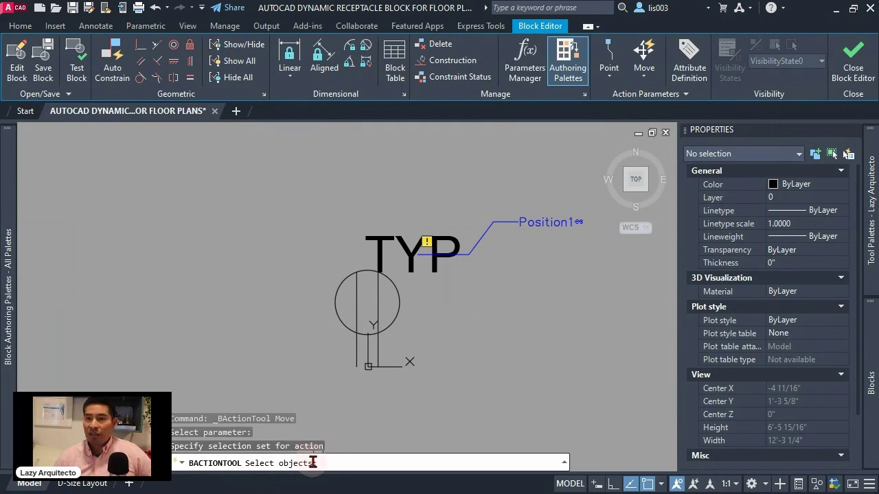
{"action": "left_click", "coordinate": [543, 266]}
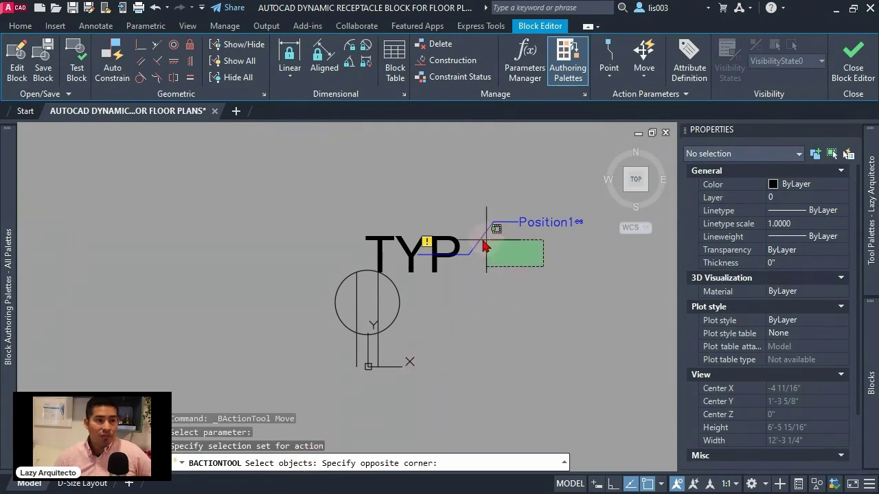
{"action": "left_click", "coordinate": [403, 181]}
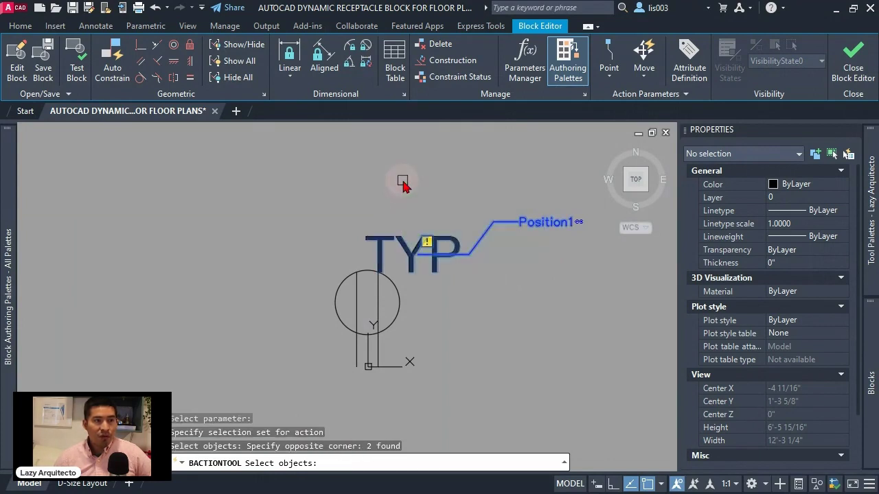
{"action": "key", "text": "Return"}
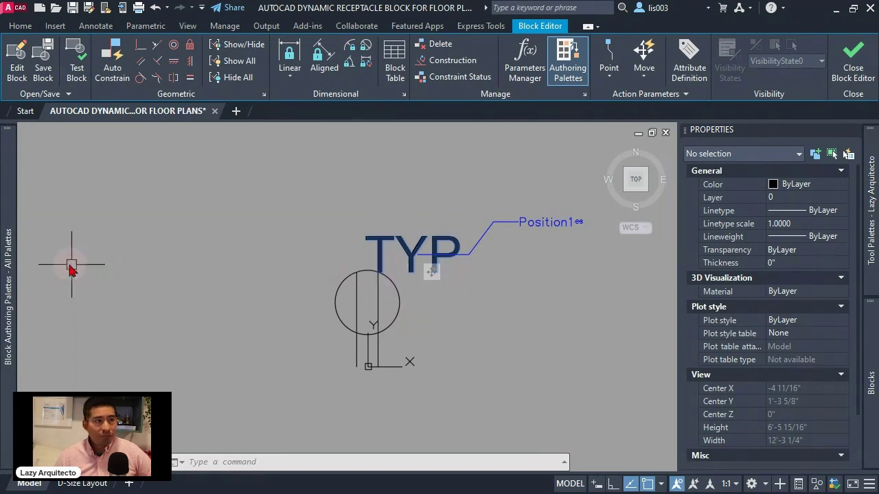
- Add rotation parameter Angle1 with base point 0,0, radius to TYP, and 0° default angle
{"action": "mouse_move", "coordinate": [9, 244]}
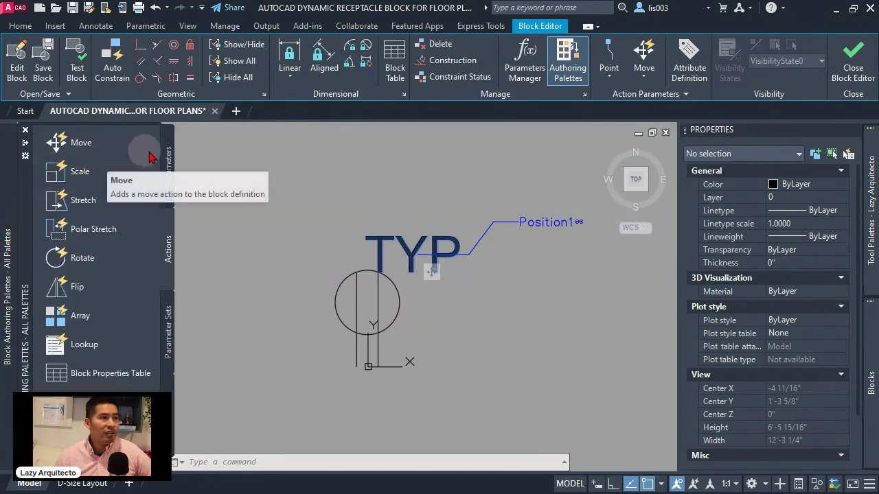
{"action": "left_click", "coordinate": [169, 159]}
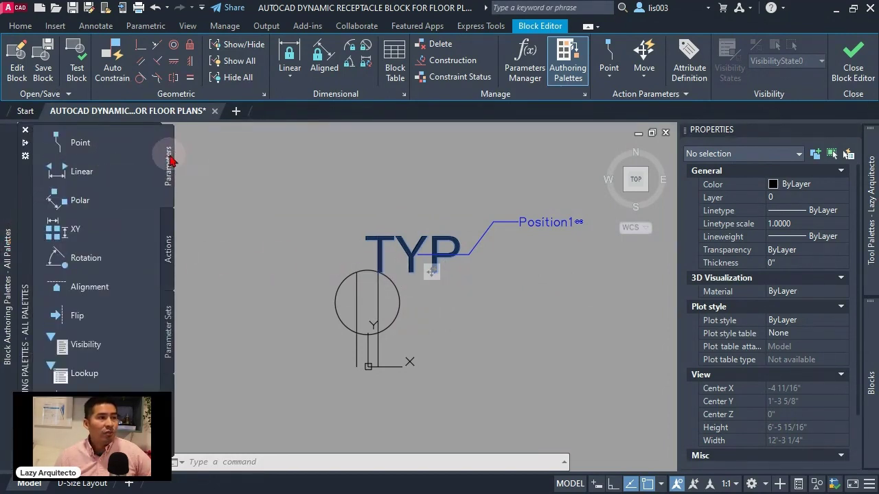
{"action": "left_click", "coordinate": [77, 266]}
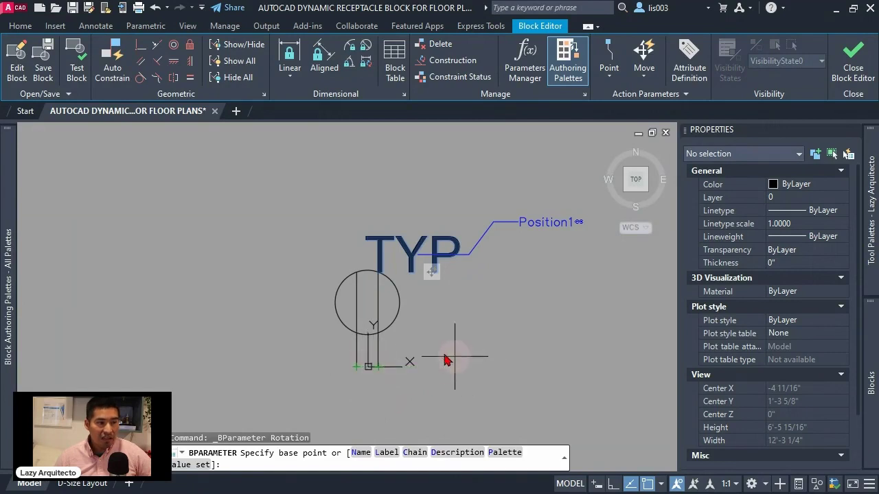
{"action": "type", "text": "0"}
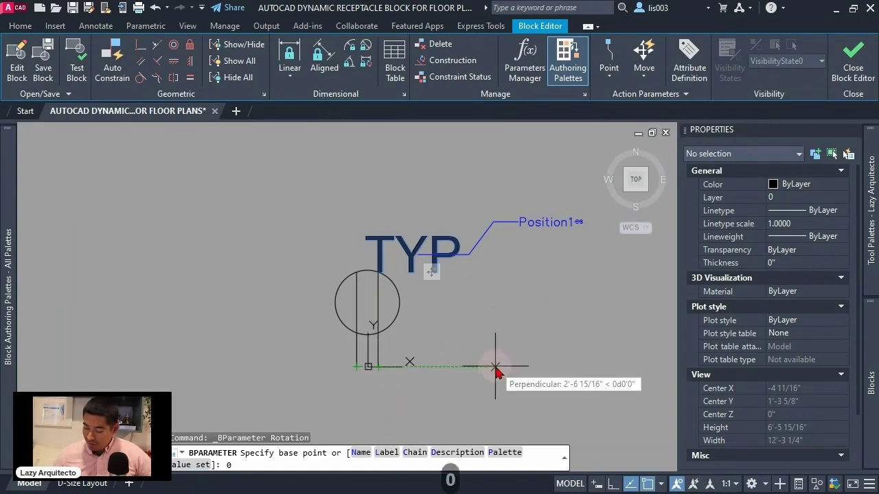
{"action": "key", "text": "Return"}
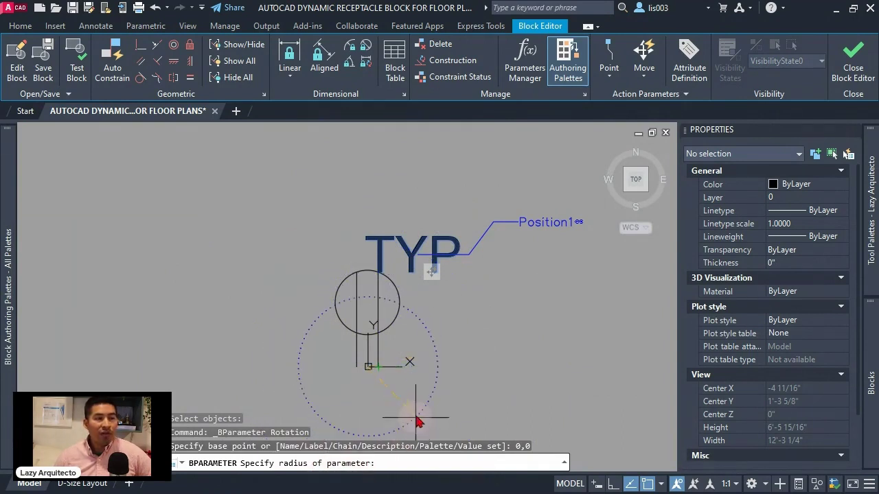
{"action": "left_click", "coordinate": [417, 259]}
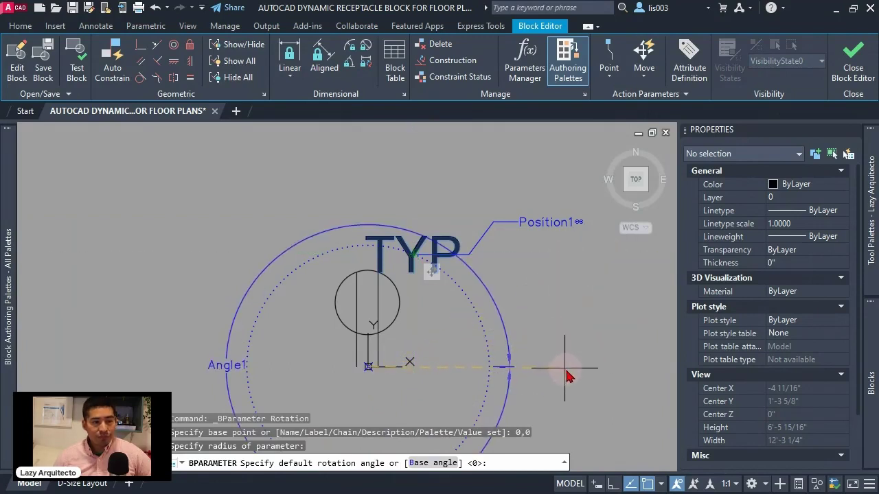
{"action": "left_click", "coordinate": [612, 484]}
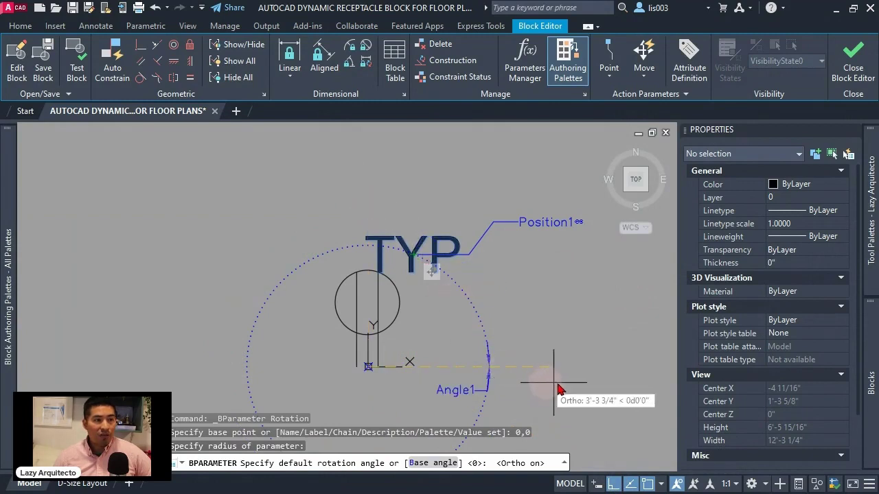
{"action": "left_click", "coordinate": [579, 365]}
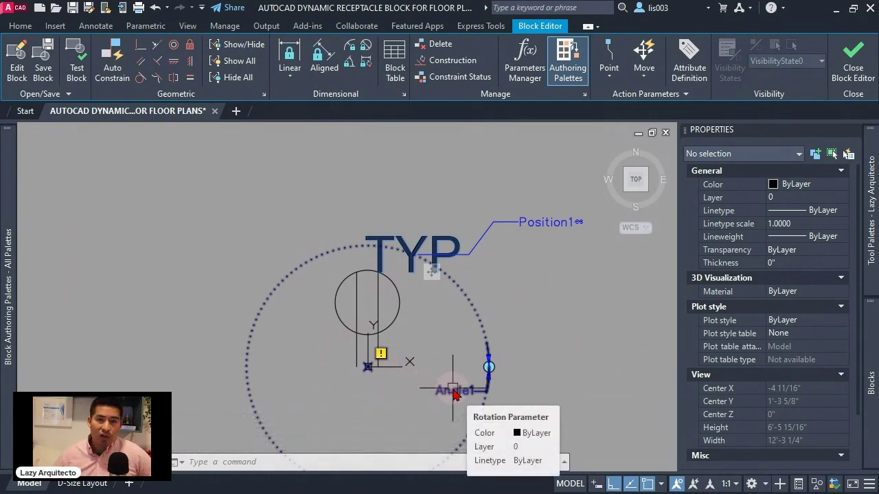
- Stretch the rotation parameter's grip to the top quadrant of the receptacle circle
{"action": "left_click", "coordinate": [490, 368]}
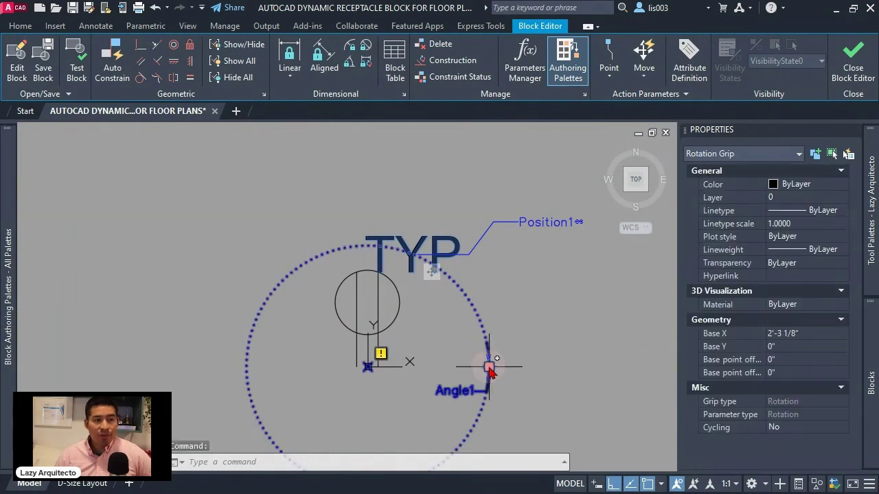
{"action": "left_click", "coordinate": [489, 368]}
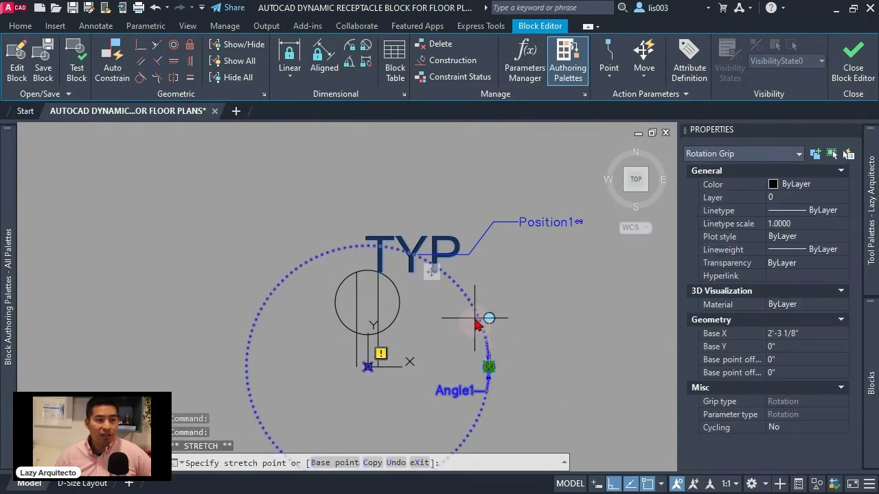
{"action": "left_click", "coordinate": [371, 273]}
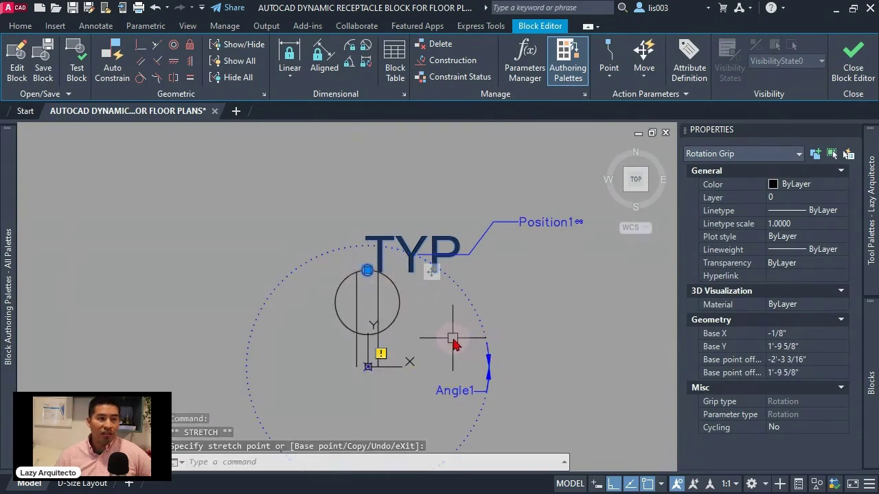
{"action": "key", "text": "Escape"}
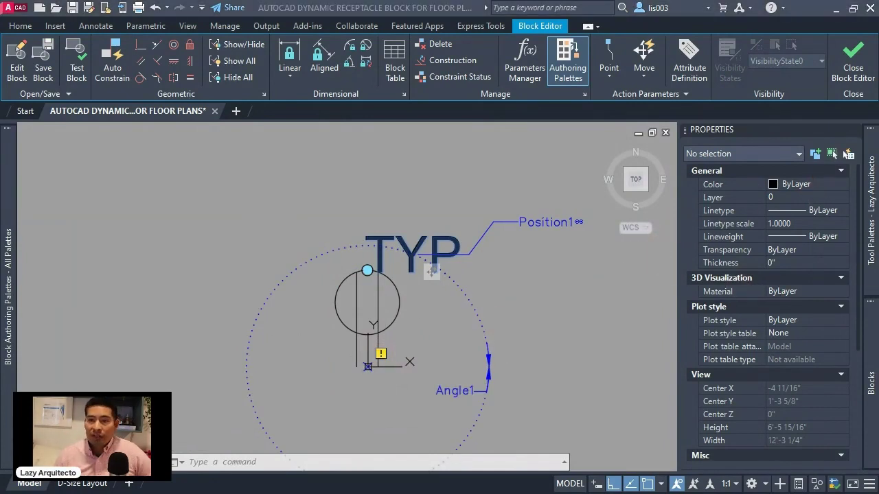
{"action": "mouse_move", "coordinate": [8, 295]}
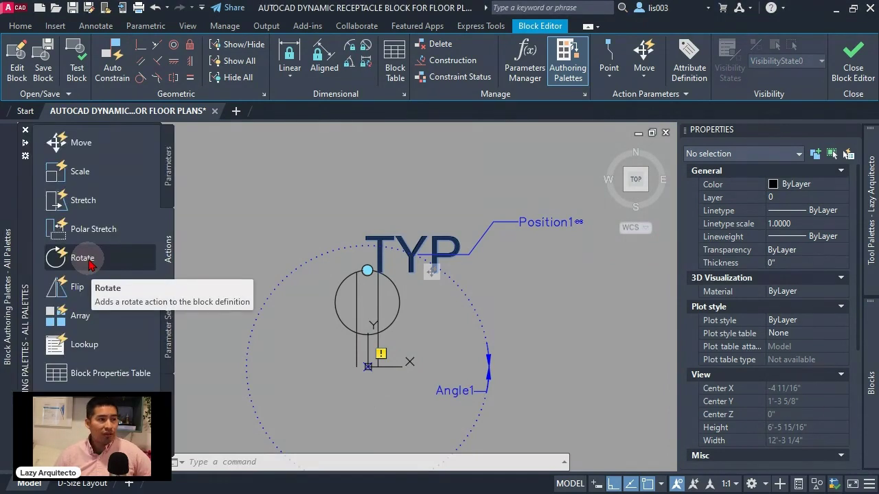
- Add a Rotate action on Angle1 covering all six receptacle objects except the TYP attribute
{"action": "left_click", "coordinate": [88, 265]}
{"action": "middle_click_drag", "start_coordinate": [520, 357], "coordinate": [473, 318]}
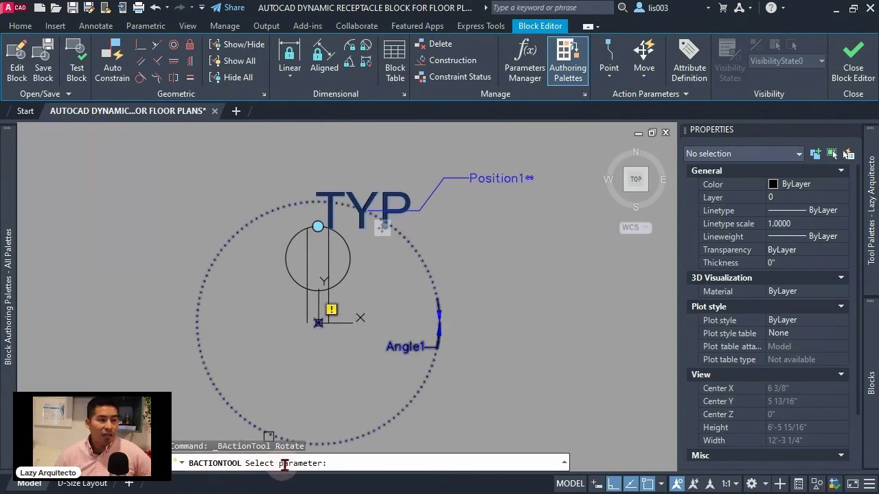
{"action": "left_click", "coordinate": [426, 270]}
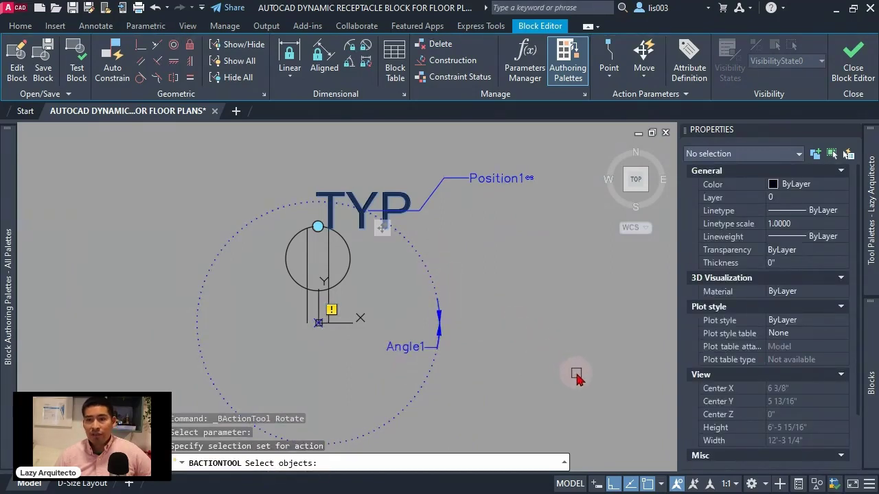
{"action": "middle_click_drag", "start_coordinate": [567, 366], "coordinate": [571, 350]}
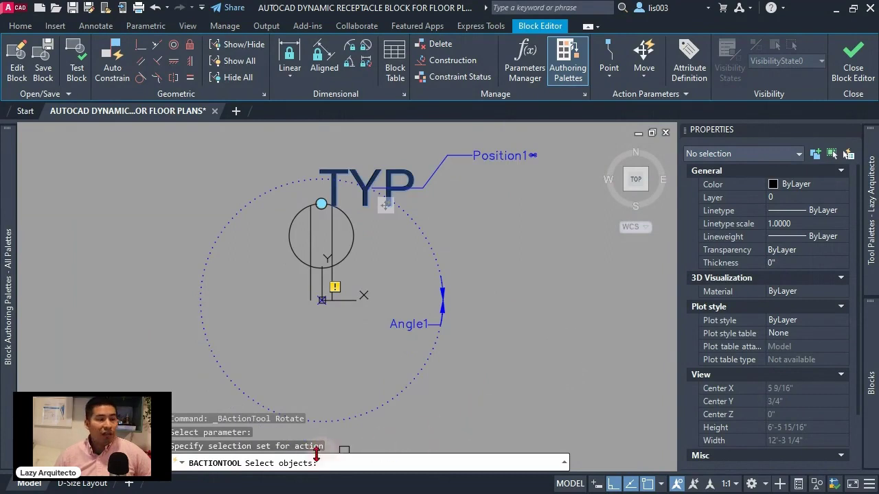
{"action": "middle_click_drag", "start_coordinate": [492, 367], "coordinate": [493, 372]}
{"action": "left_click", "coordinate": [617, 435]}
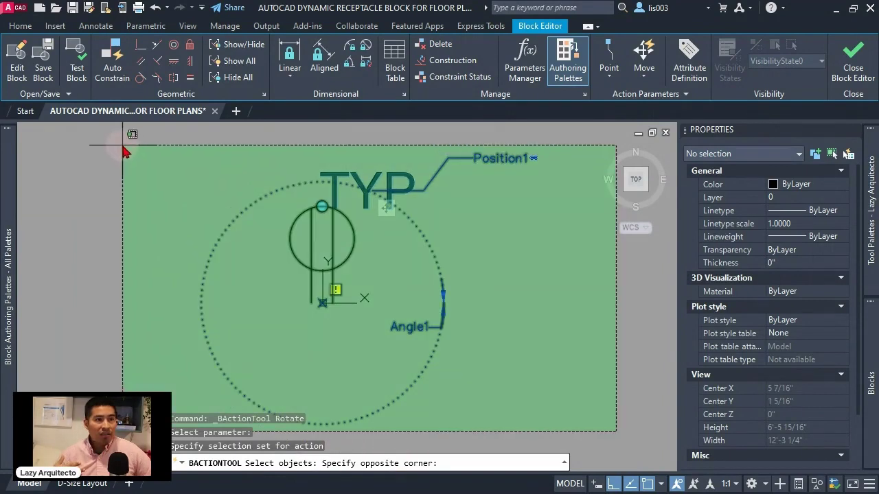
{"action": "left_click", "coordinate": [138, 159]}
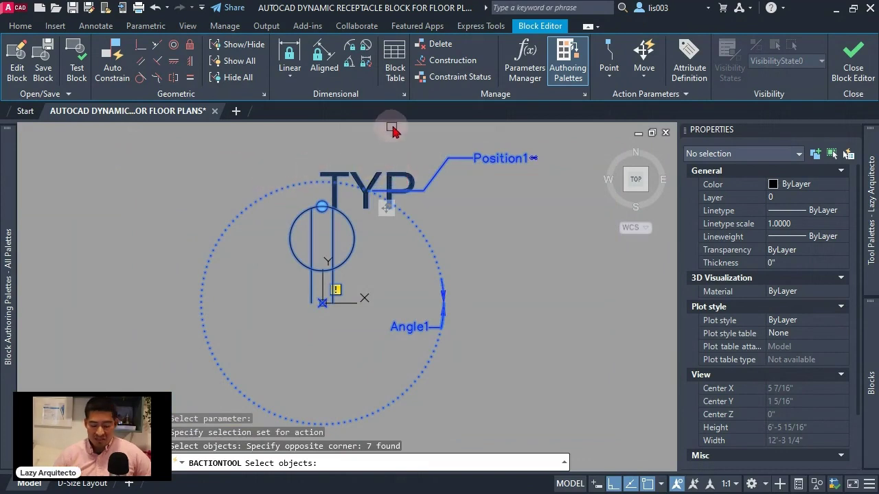
{"action": "left_click", "coordinate": [386, 182], "text": "shift"}
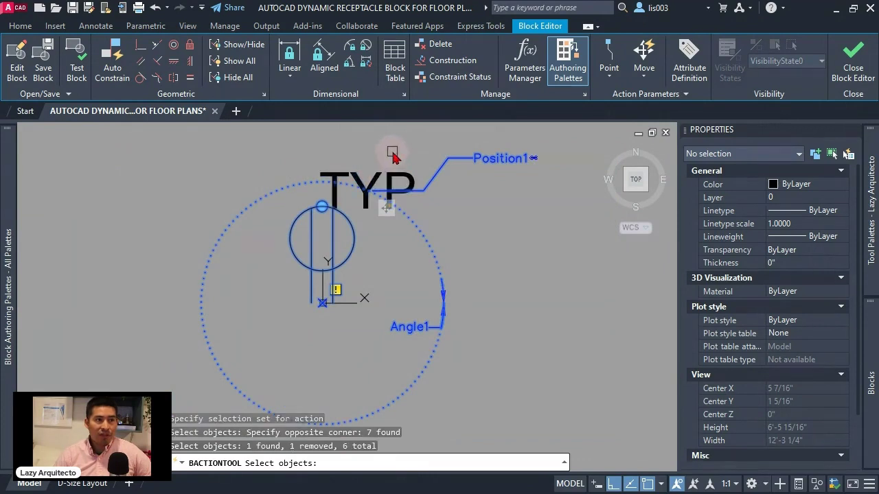
{"action": "key", "text": "Return"}
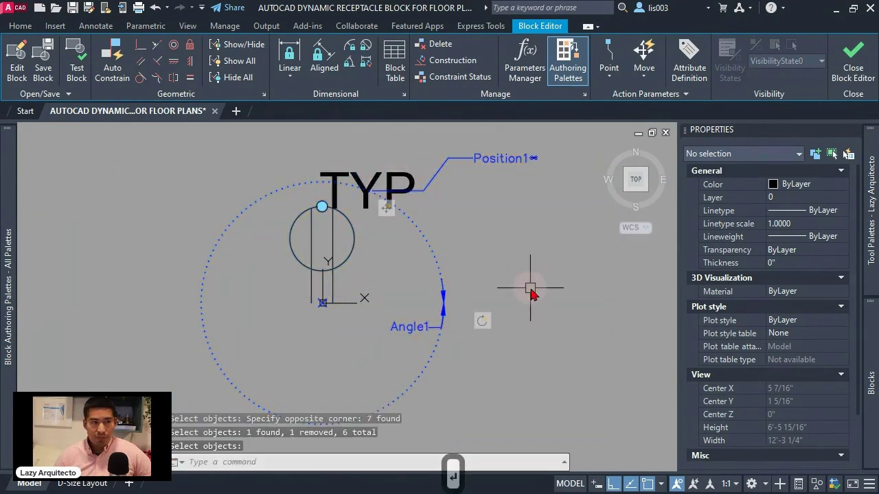
{"action": "middle_click_drag", "start_coordinate": [530, 294], "coordinate": [575, 296]}
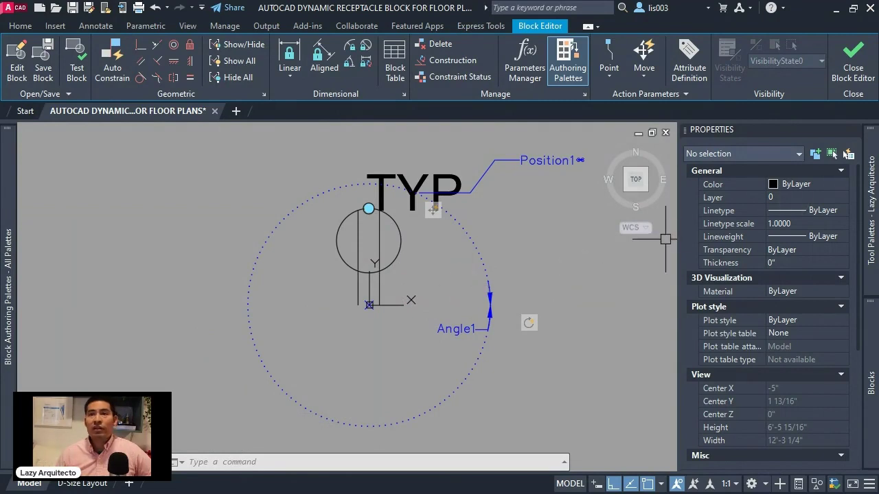
- In a Test Block window, change the receptacle's TYP label value to 12
{"action": "left_click", "coordinate": [77, 74]}
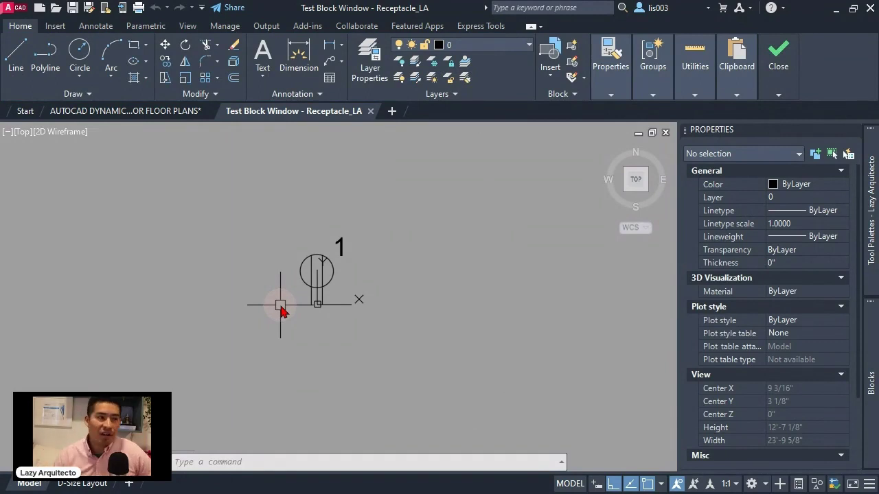
{"action": "left_click", "coordinate": [283, 311]}
{"action": "key", "text": "Escape"}
{"action": "key", "text": "Escape"}
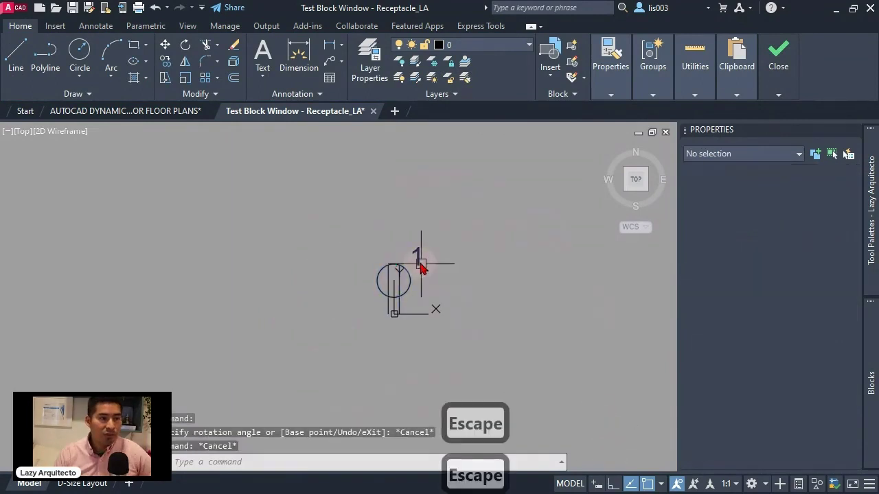
{"action": "left_click", "coordinate": [417, 261]}
{"action": "key", "text": "Escape"}
{"action": "double_click", "coordinate": [417, 261]}
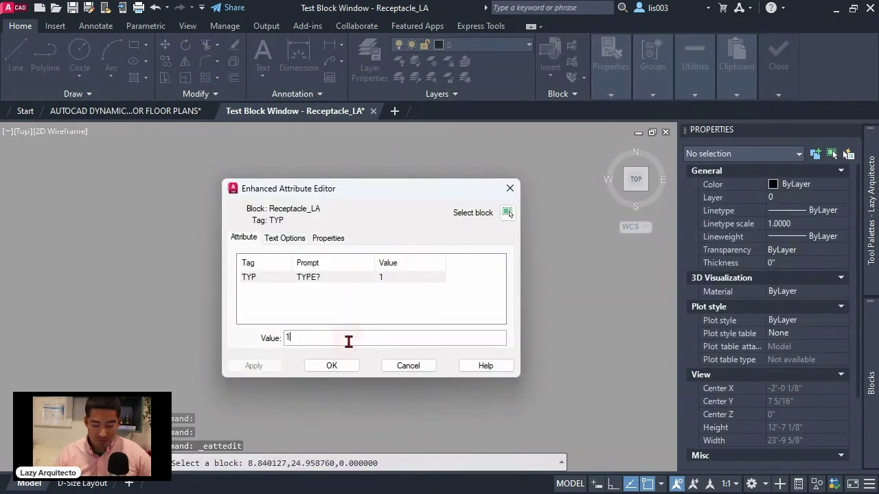
{"action": "type", "text": "2"}
{"action": "left_click", "coordinate": [347, 367]}
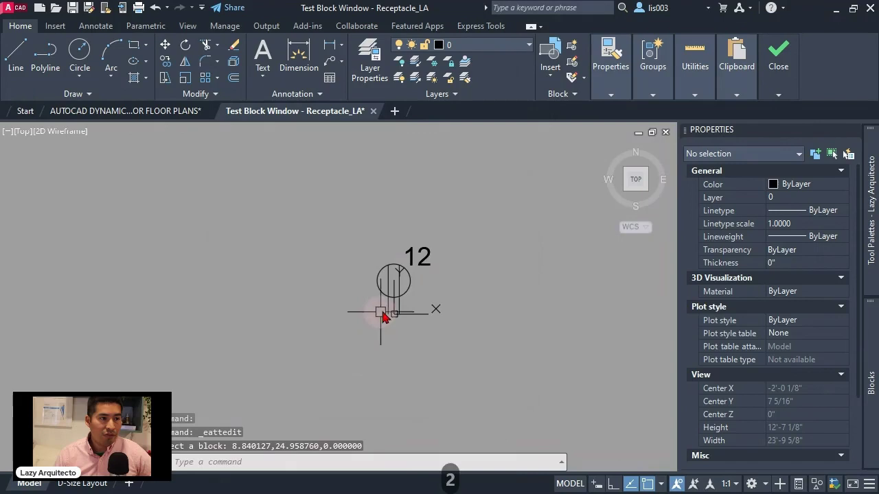
- Try rotating the test receptacle, then leave the test window and the Block Editor
{"action": "left_click", "coordinate": [393, 278]}
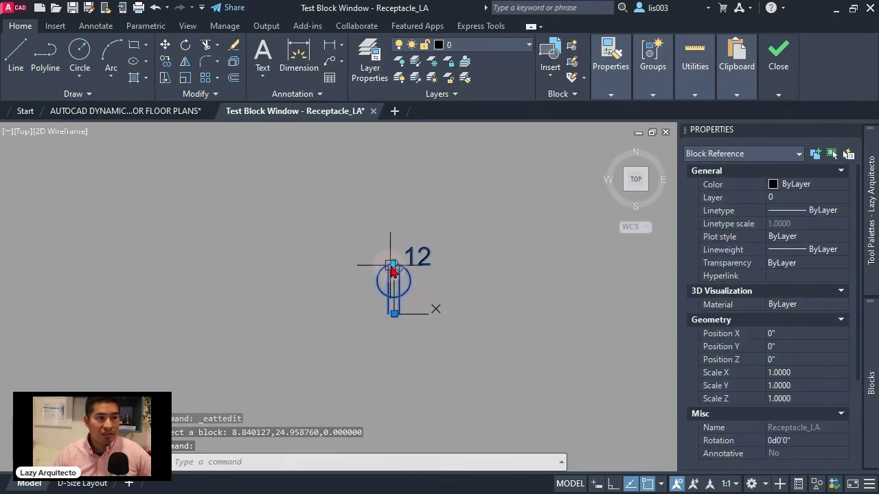
{"action": "left_click", "coordinate": [392, 266]}
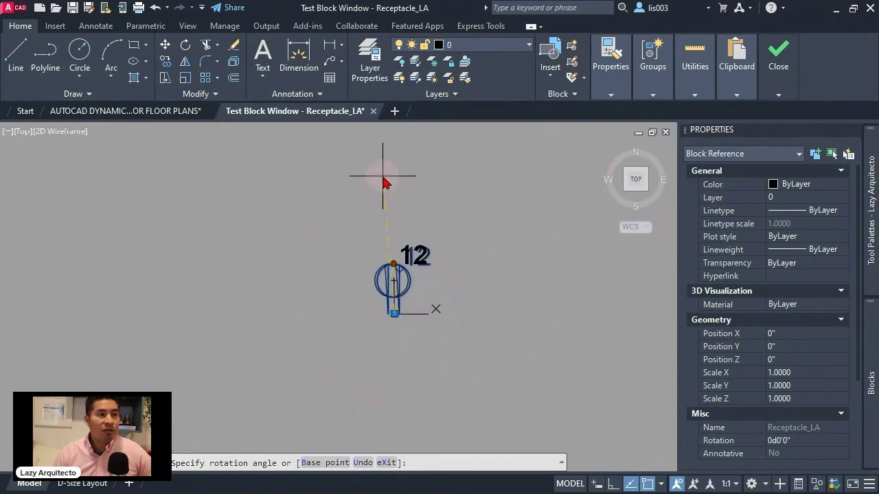
{"action": "key", "text": "Escape"}
{"action": "left_click", "coordinate": [778, 66]}
{"action": "left_click", "coordinate": [852, 68]}
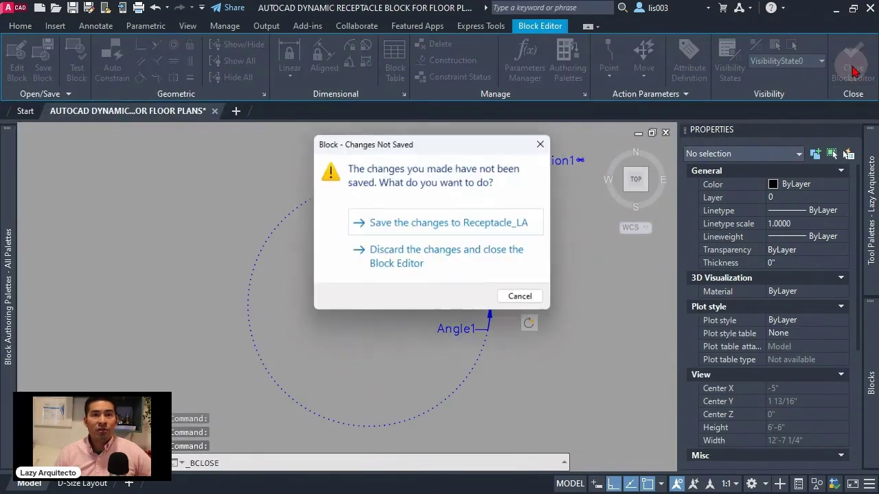
- Save the Receptacle_LA changes, dismiss the Edit Block Definition dialog, and begin typing ATT
{"action": "left_click", "coordinate": [468, 225]}
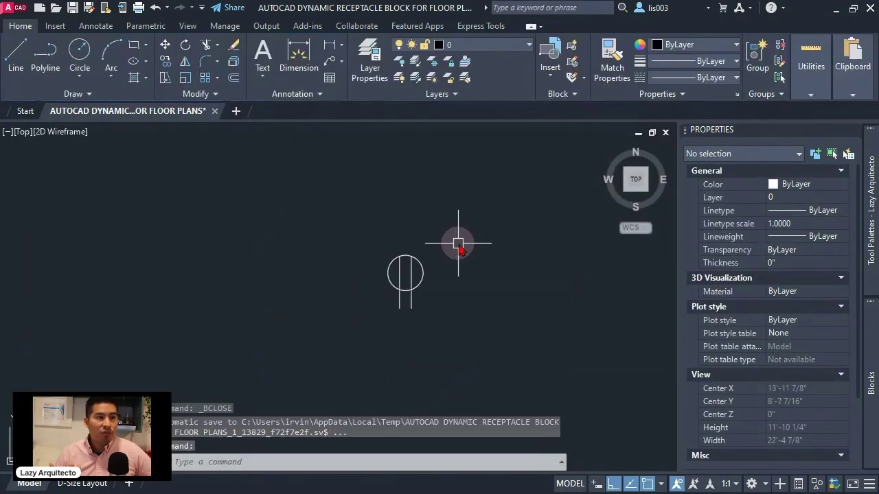
{"action": "left_click", "coordinate": [422, 268]}
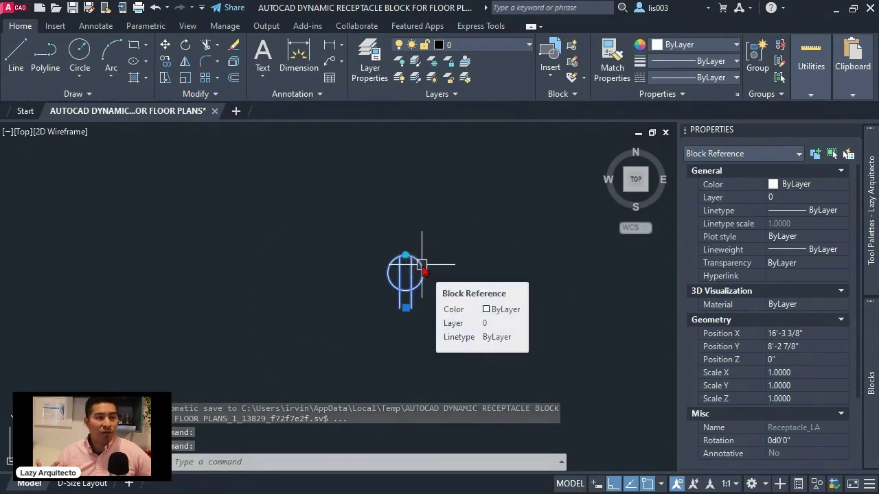
{"action": "double_click", "coordinate": [424, 269]}
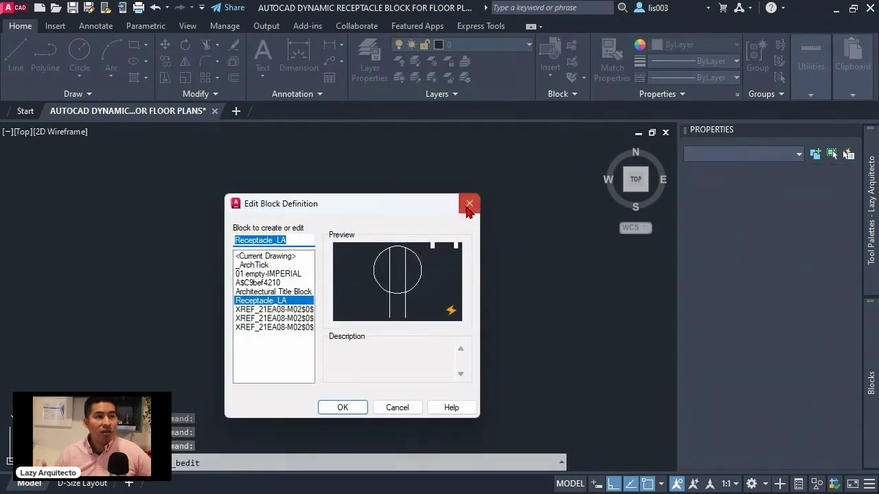
{"action": "left_click", "coordinate": [468, 206]}
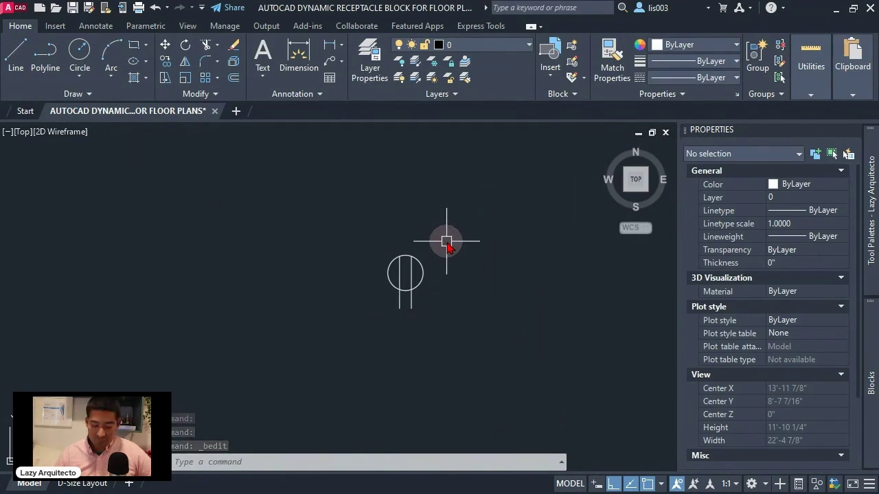
{"action": "type", "text": "att"}
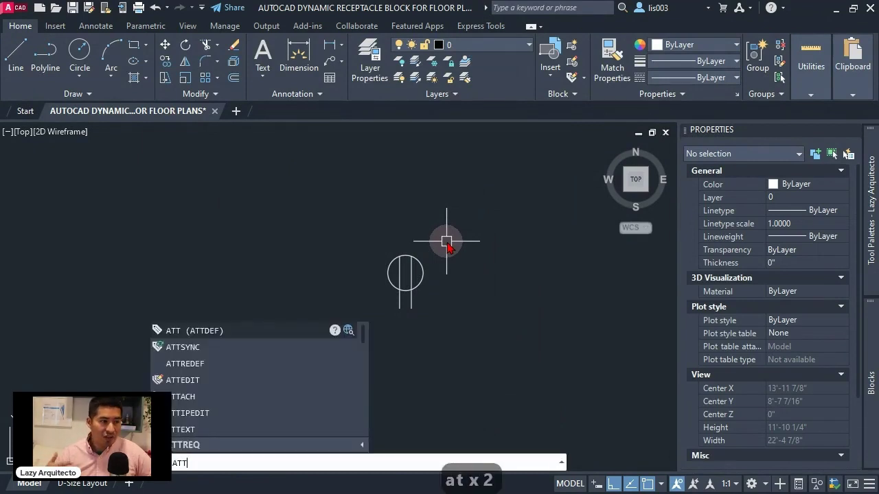
- Run ATTSYNC on the picked Receptacle_LA block so its '1' label appears
{"action": "left_click", "coordinate": [197, 353]}
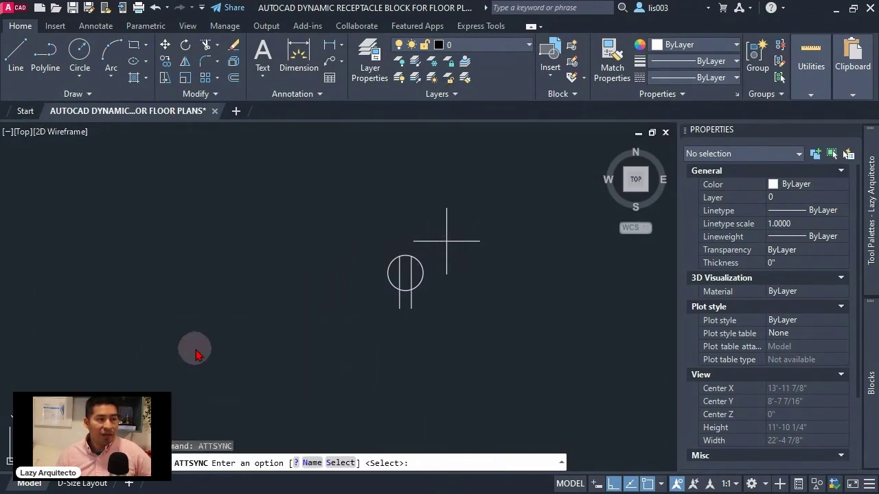
{"action": "left_click", "coordinate": [345, 463]}
{"action": "left_click", "coordinate": [407, 300]}
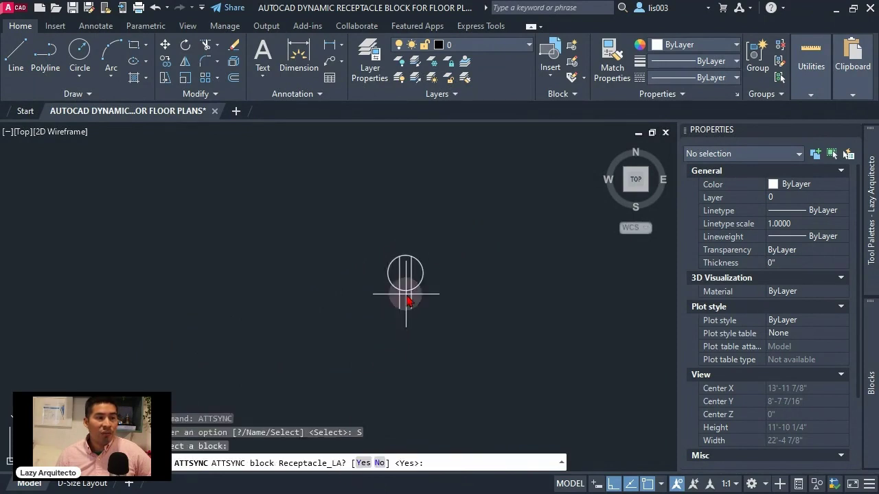
{"action": "key", "text": "Return"}
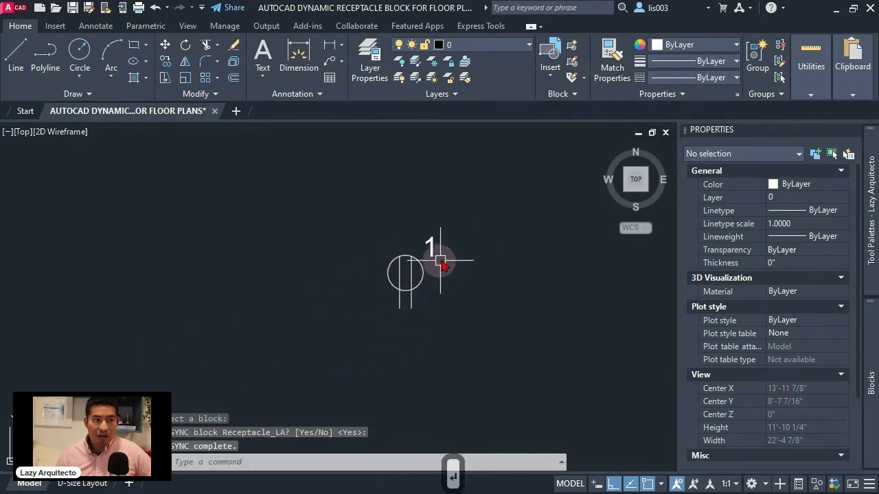
- Rotate the receptacle freely with Ortho off, keeping its label horizontal
{"action": "left_click", "coordinate": [412, 255]}
{"action": "left_click", "coordinate": [405, 255]}
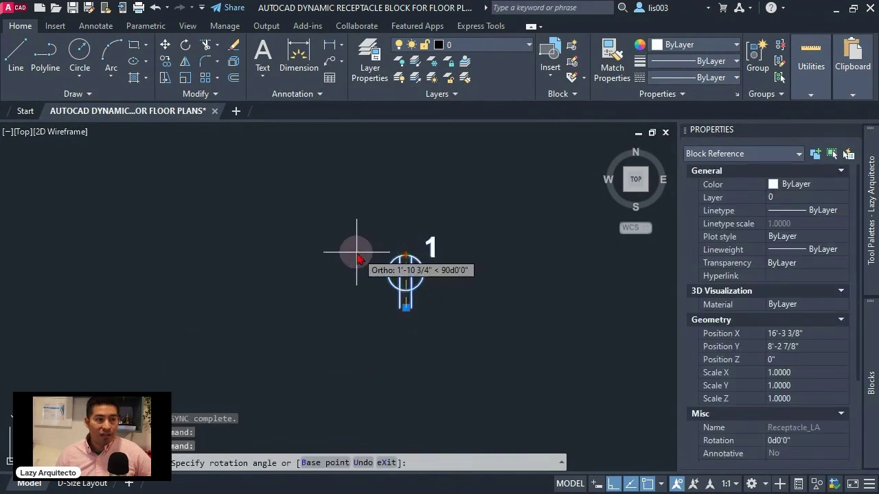
{"action": "key", "text": "F8"}
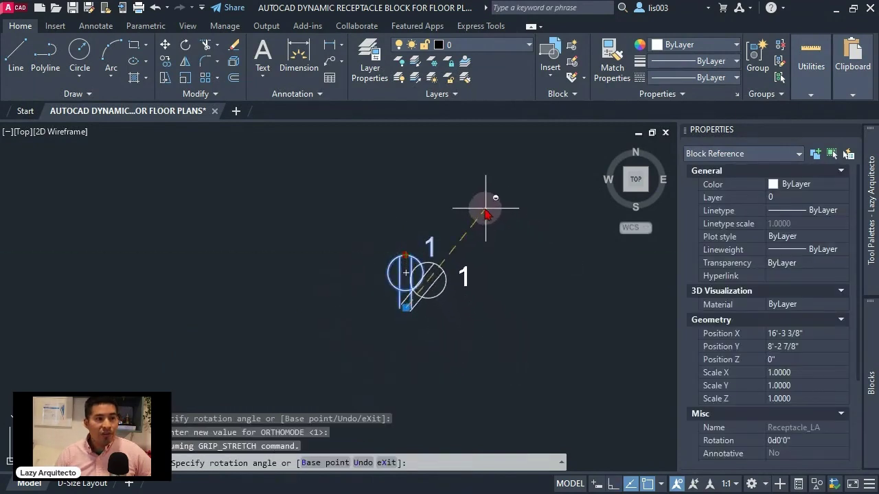